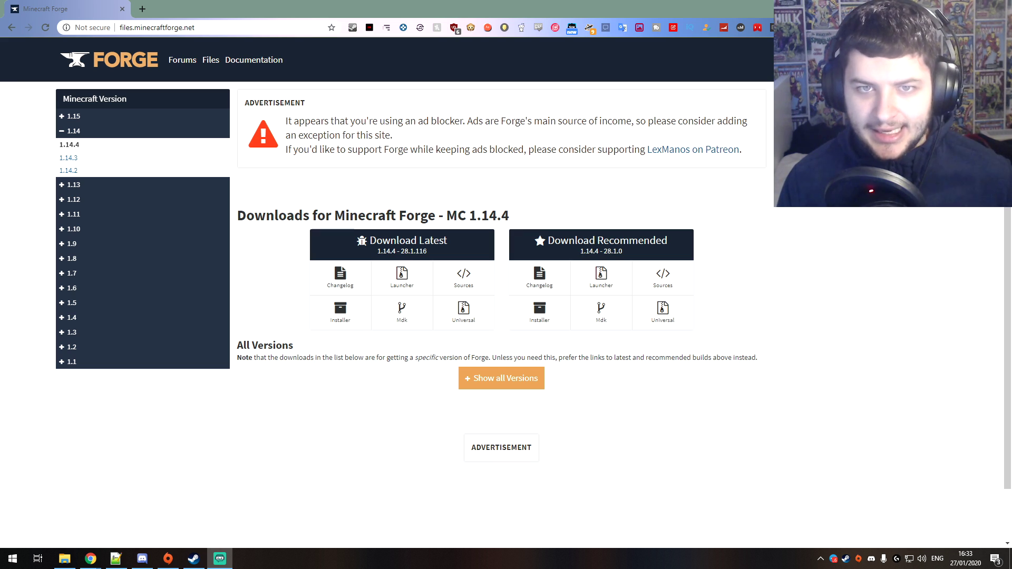
# Download the latest Forge installer for Minecraft 1.15.2 and open the Downloads folder containing it.
pyautogui.click(331, 390)
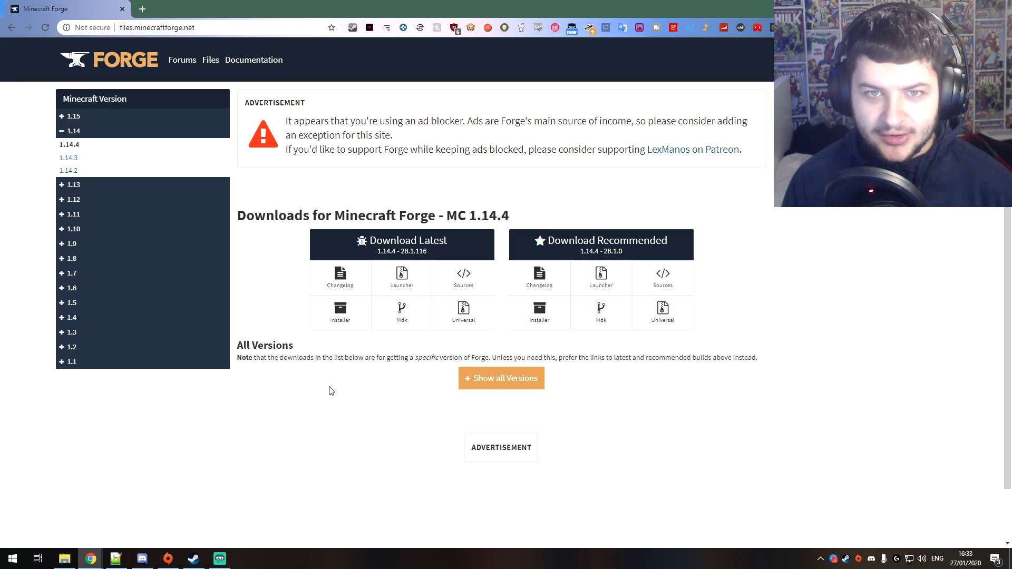
pyautogui.click(64, 119)
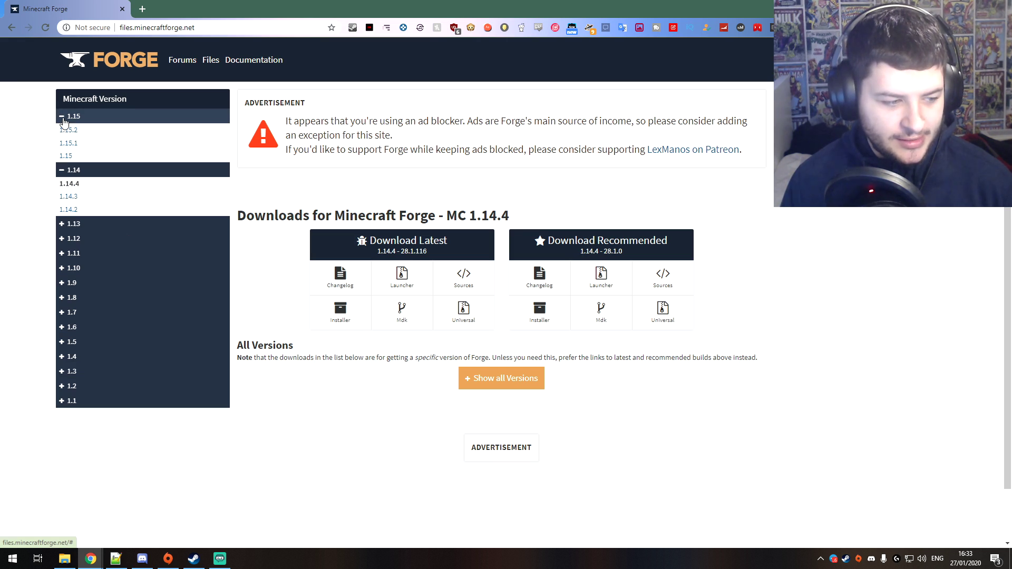
pyautogui.click(75, 131)
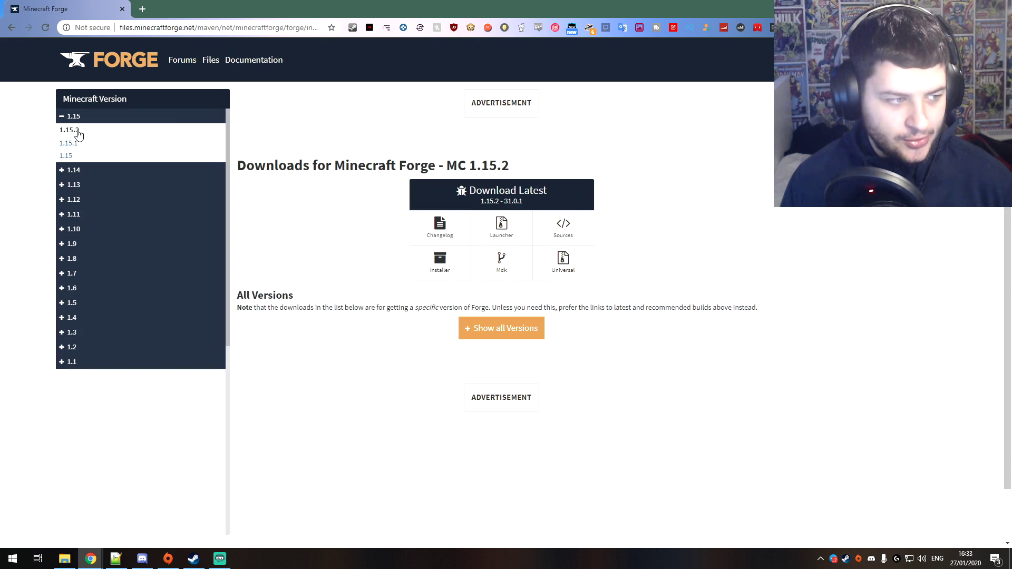
pyautogui.click(439, 310)
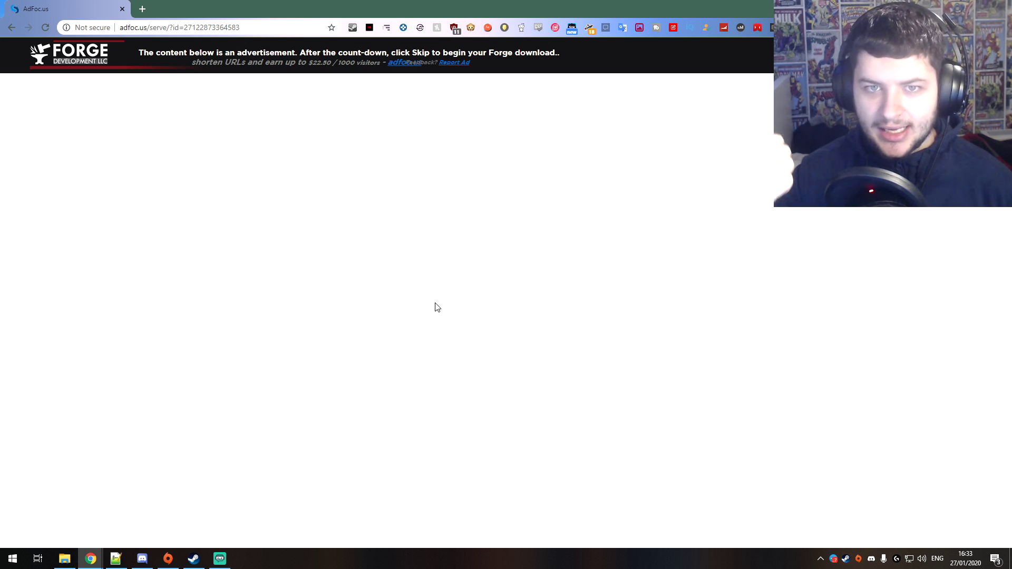
pyautogui.click(14, 33)
pyautogui.click(185, 535)
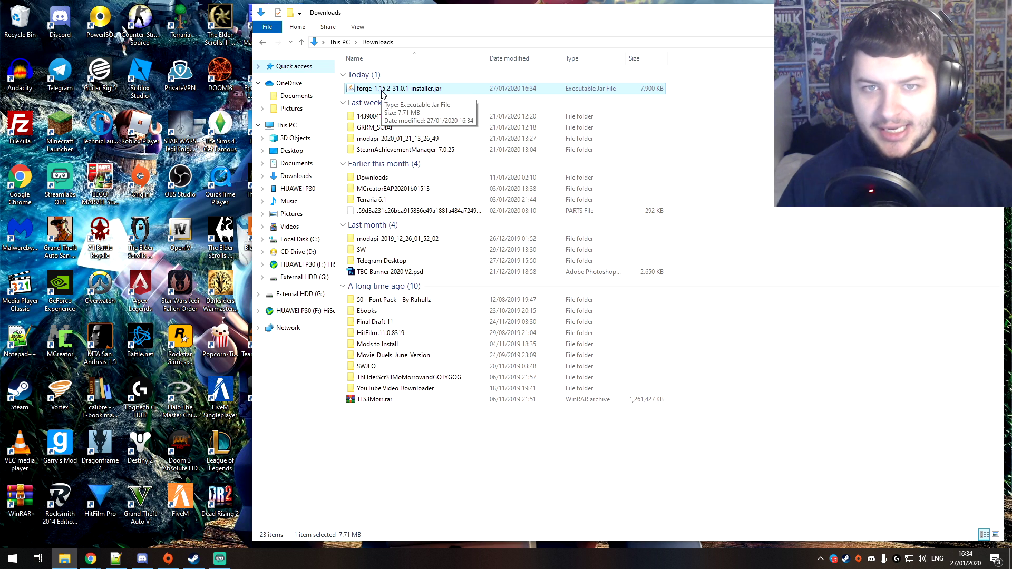
# Launch forge-1.15.2-31.0.1-installer.jar from the Downloads folder using Open with.
pyautogui.doubleClick(378, 89)
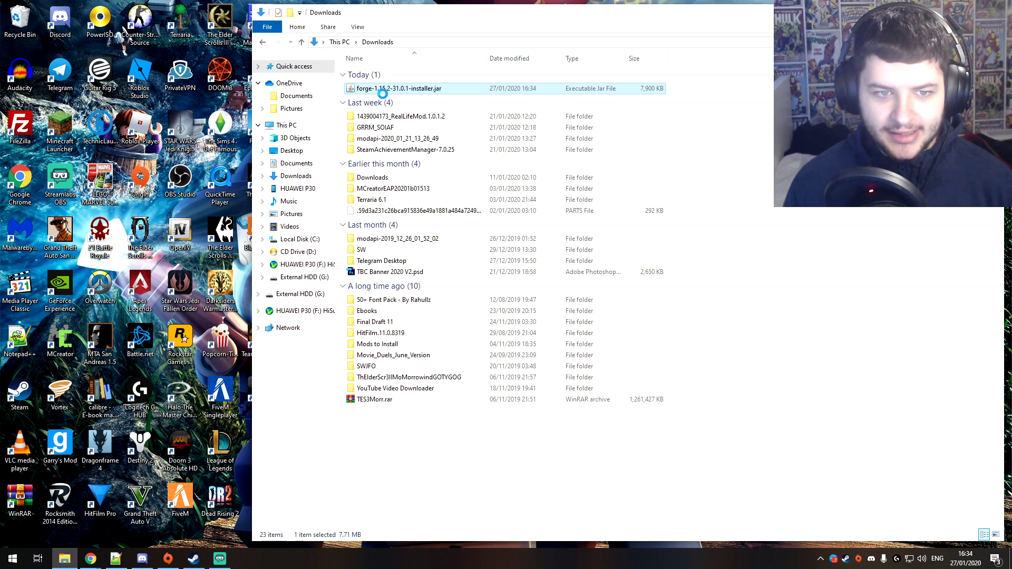
pyautogui.rightClick(383, 94)
pyautogui.click(394, 89)
pyautogui.rightClick(395, 94)
pyautogui.moveTo(432, 146)
pyautogui.click(565, 160)
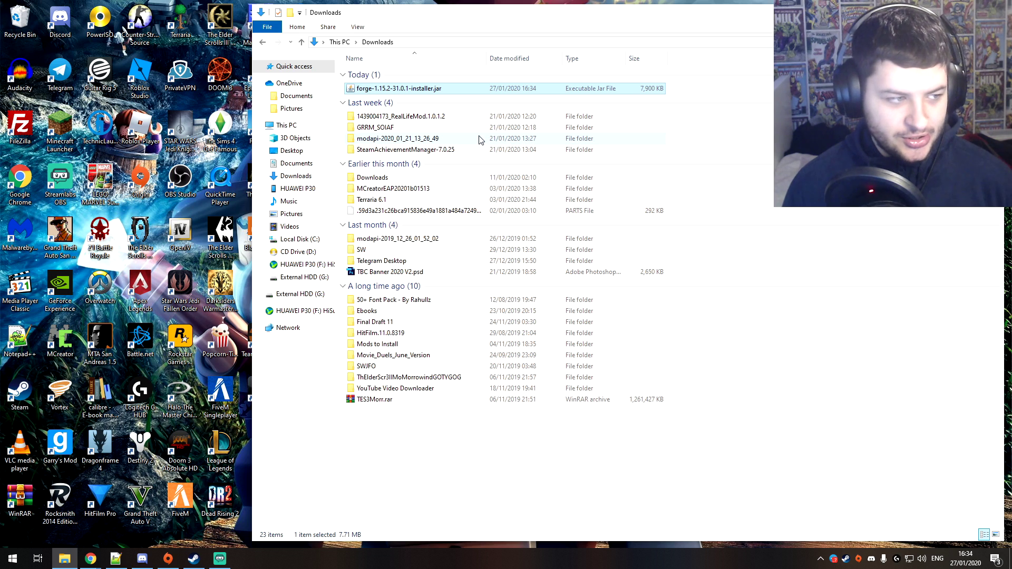
pyautogui.click(396, 423)
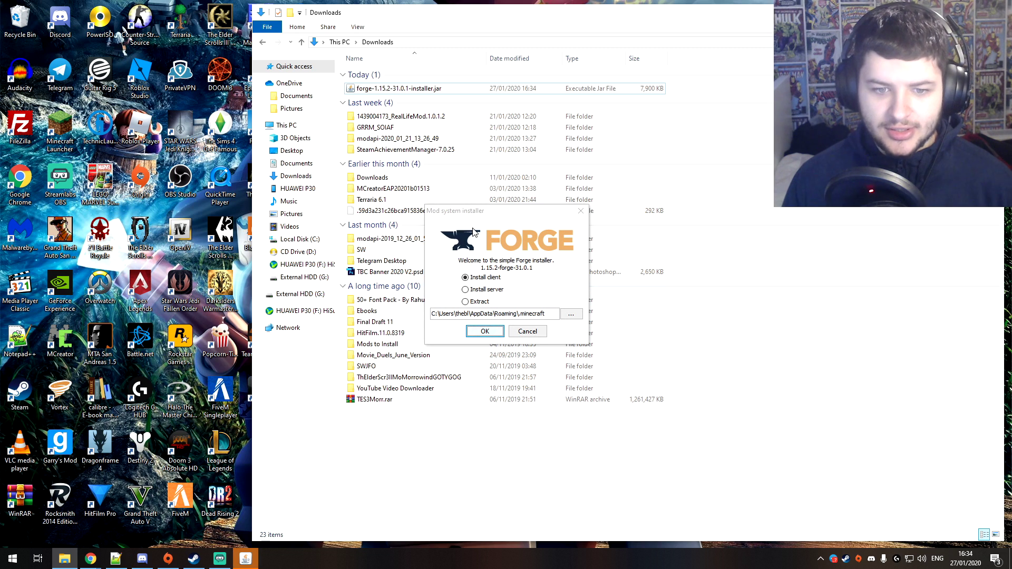
# Install the Forge client into the default .minecraft directory and close the completion message.
pyautogui.moveTo(483, 211); pyautogui.dragTo(520, 199)
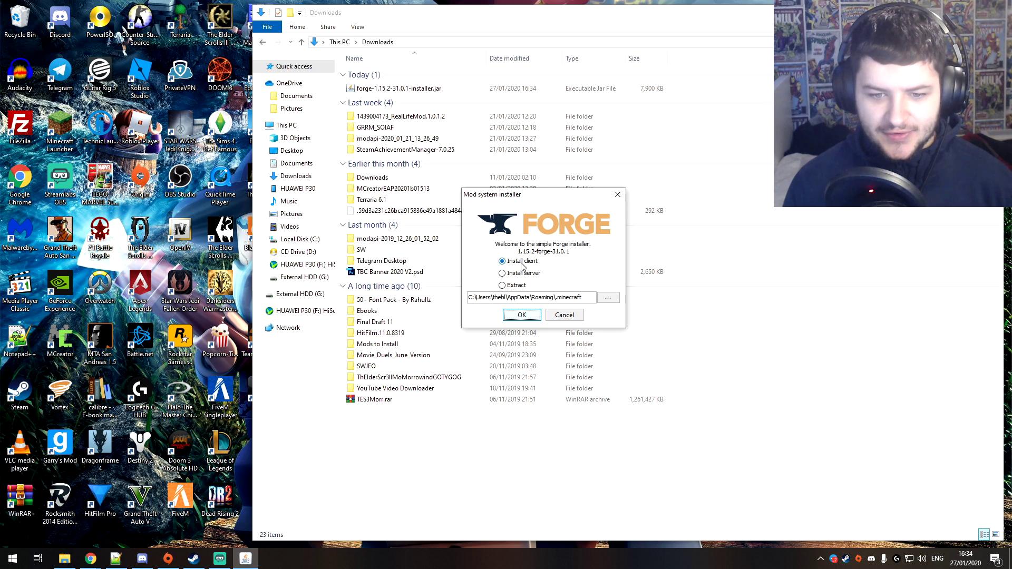
pyautogui.click(515, 316)
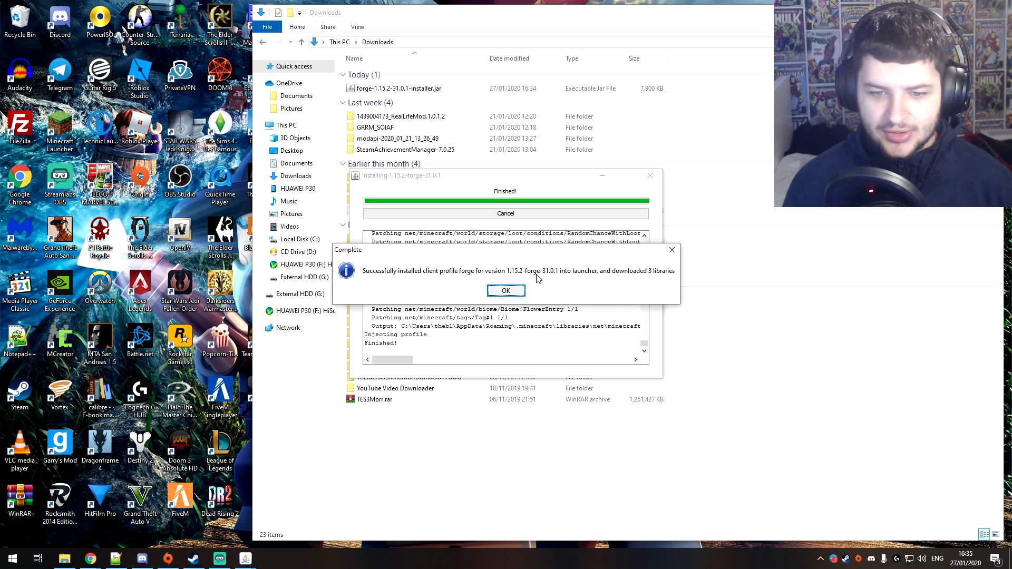
pyautogui.click(497, 292)
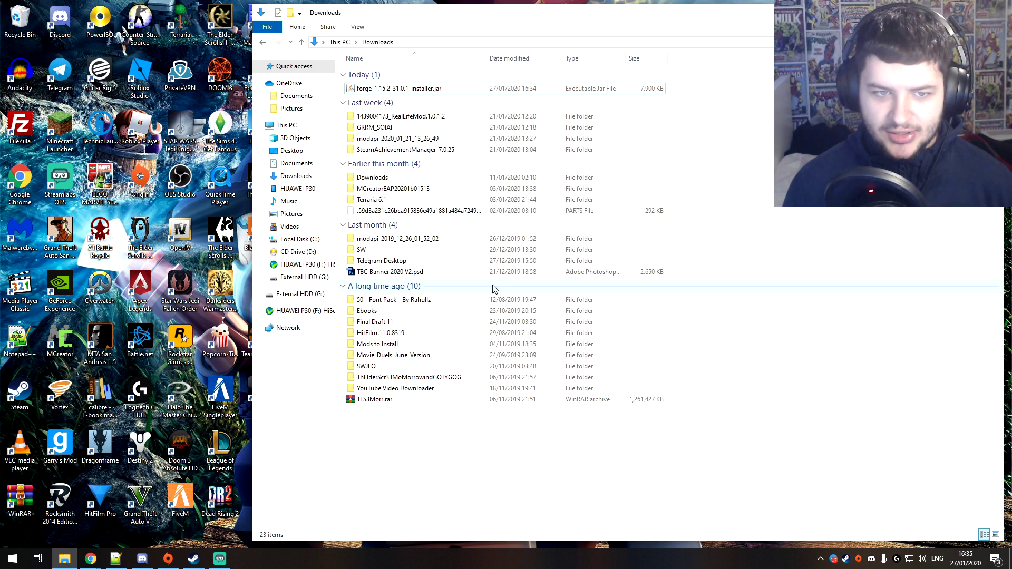
# Create a folder named "MC 1.15.2 Server" in Downloads.
pyautogui.rightClick(434, 91)
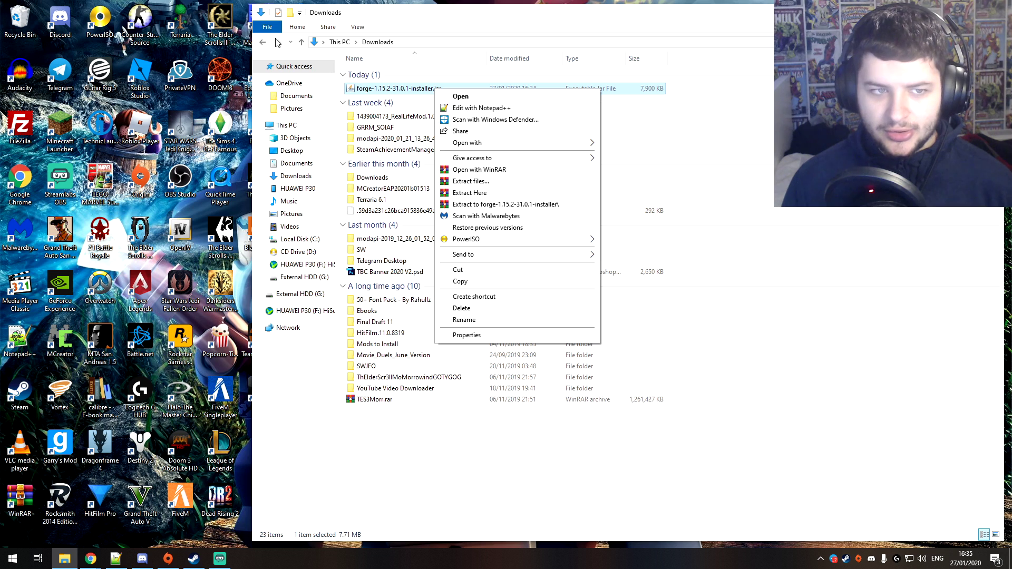
pyautogui.click(382, 20)
pyautogui.click(714, 91)
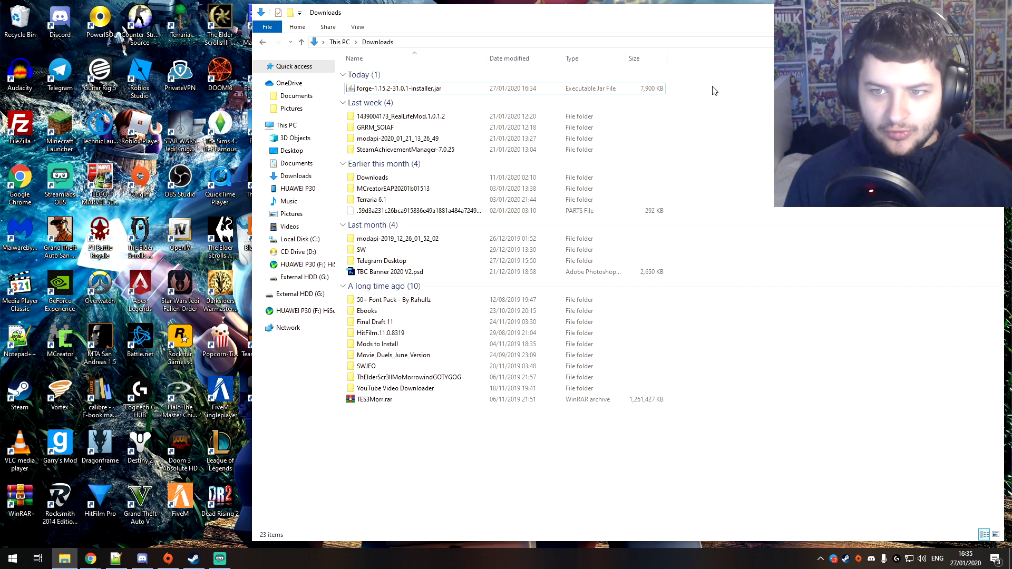
pyautogui.rightClick(714, 90)
pyautogui.moveTo(744, 213)
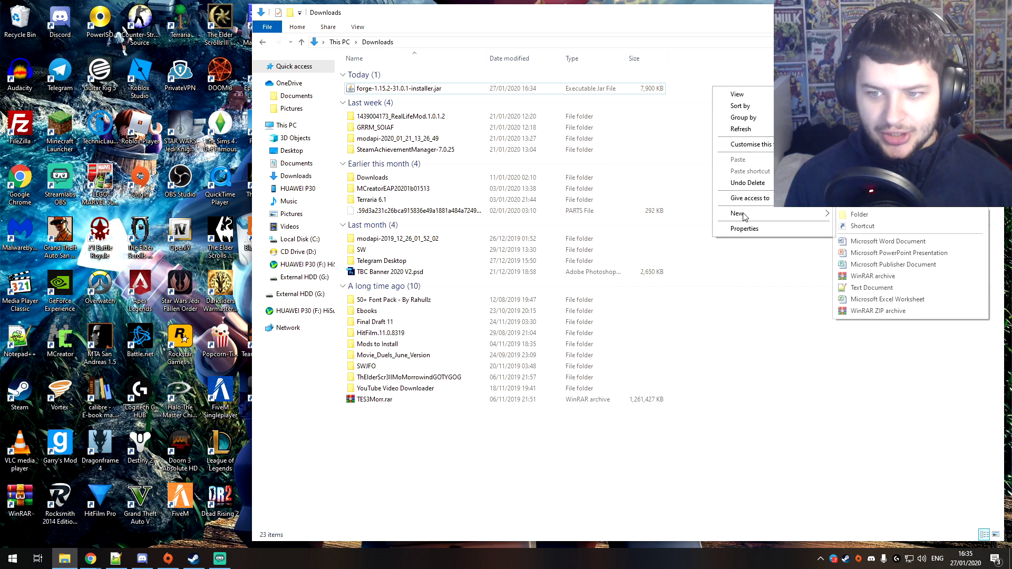
pyautogui.click(843, 216)
pyautogui.write('MC 1.15.2 Server')
pyautogui.press('Return')
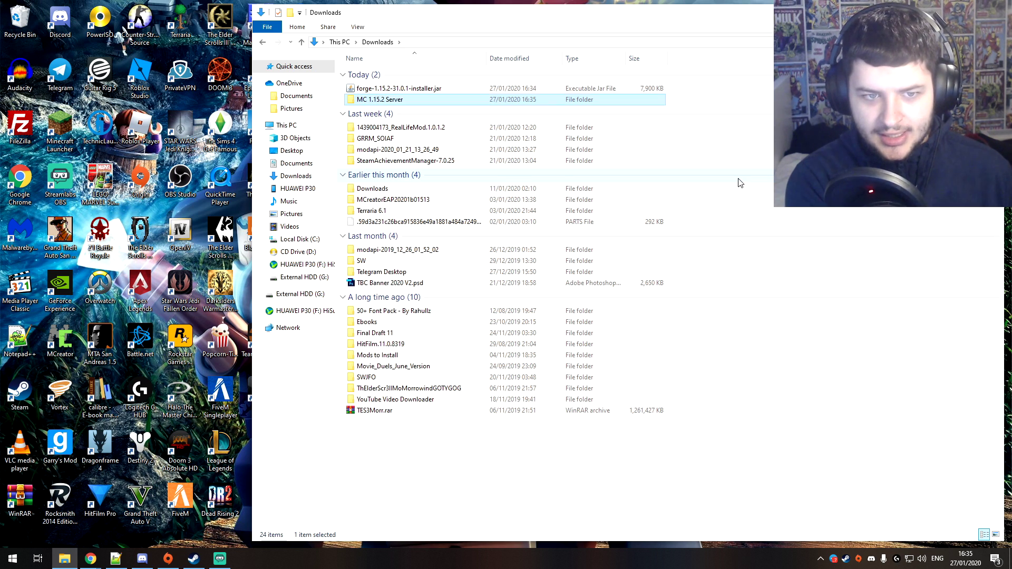
pyautogui.press('Return')
pyautogui.hotkey('alt', 'Left')
# Launch the Forge installer again using Open with and choose the Install server option.
pyautogui.rightClick(391, 100)
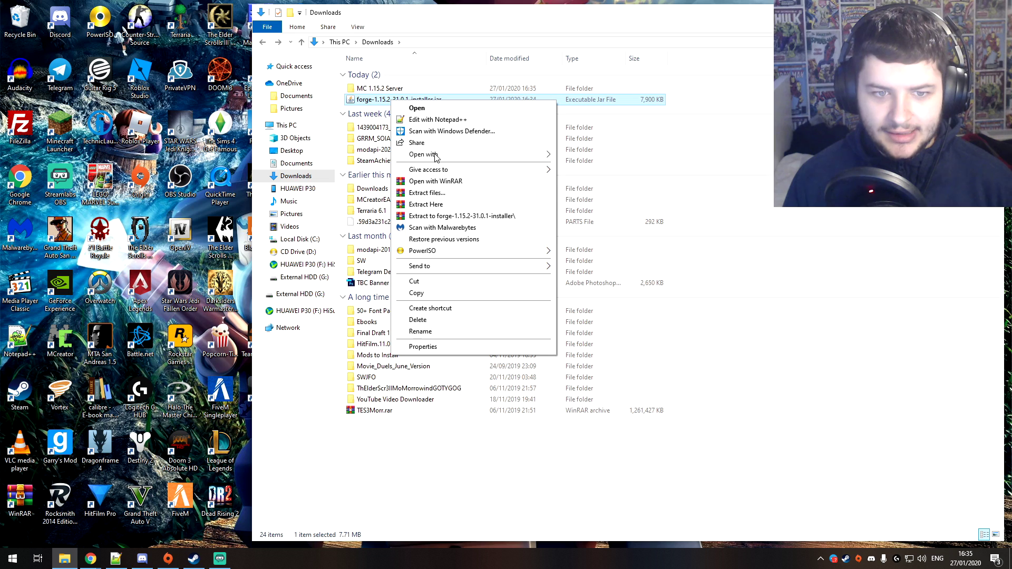
pyautogui.moveTo(437, 154)
pyautogui.click(579, 156)
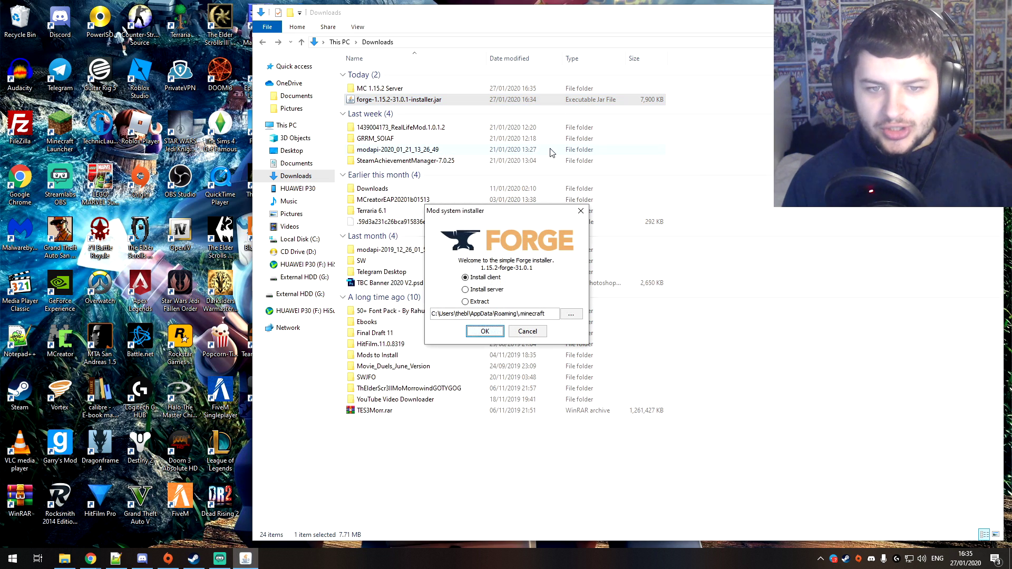
pyautogui.click(466, 289)
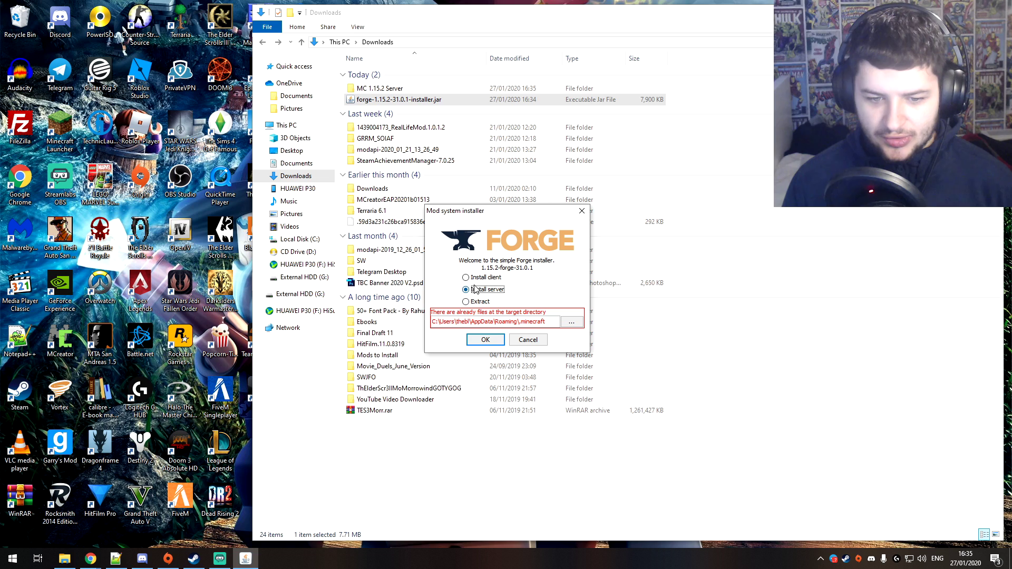
# Set the install directory to the MC 1.15.2 Server folder in Downloads and run the server installation to completion.
pyautogui.click(572, 323)
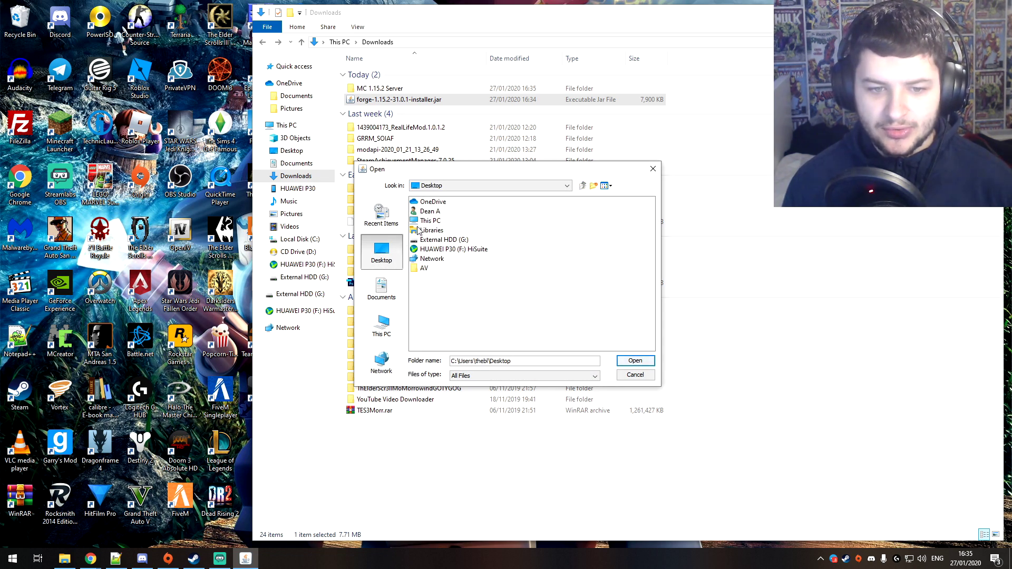
pyautogui.doubleClick(430, 212)
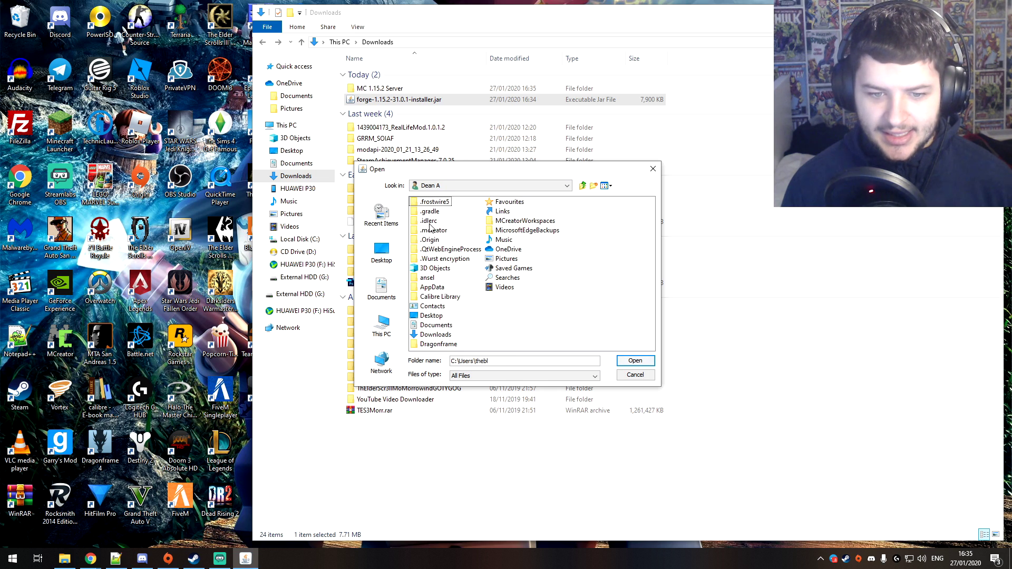
pyautogui.doubleClick(431, 334)
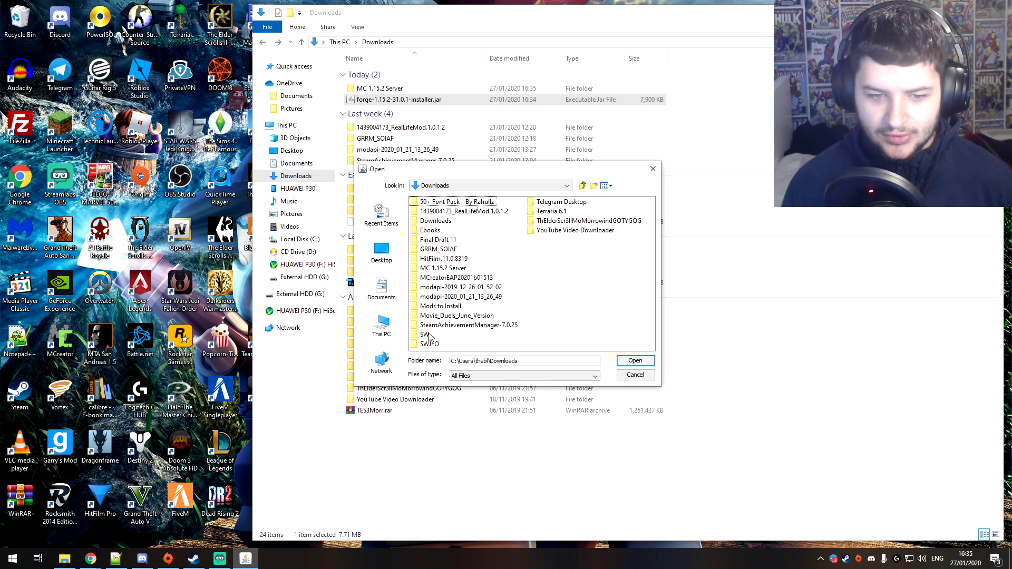
pyautogui.click(442, 267)
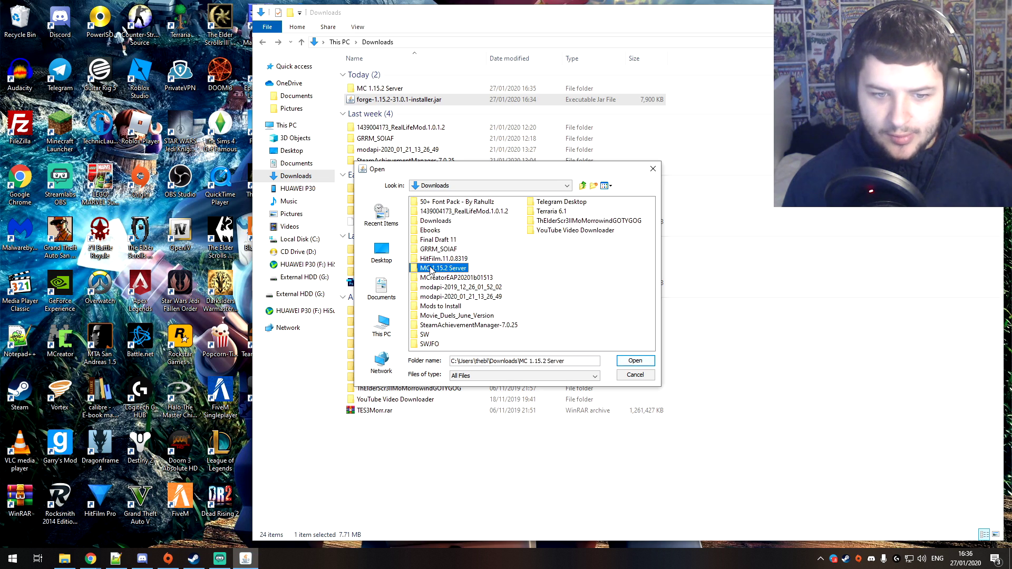
pyautogui.click(635, 360)
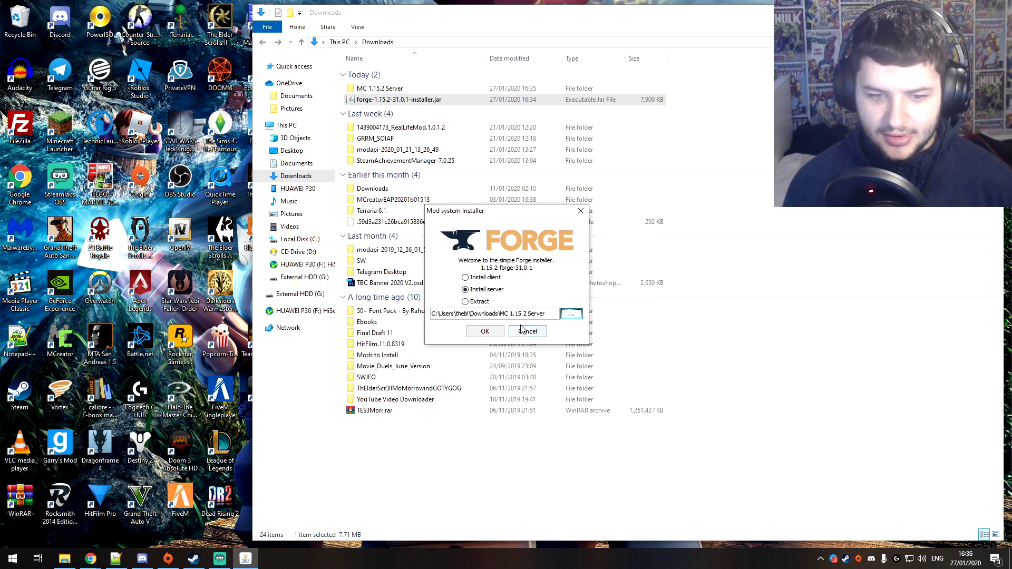
pyautogui.click(485, 330)
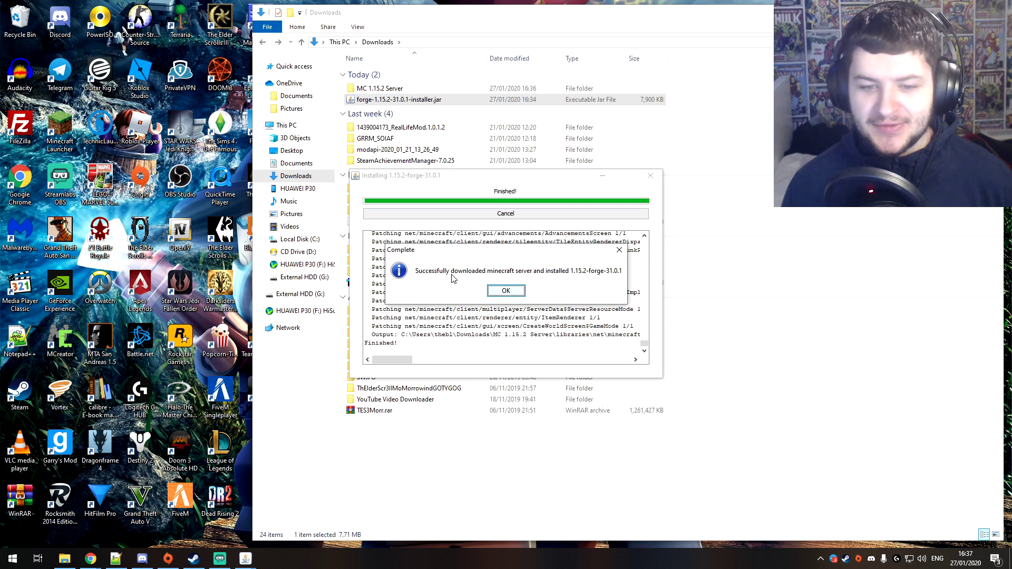
pyautogui.click(496, 290)
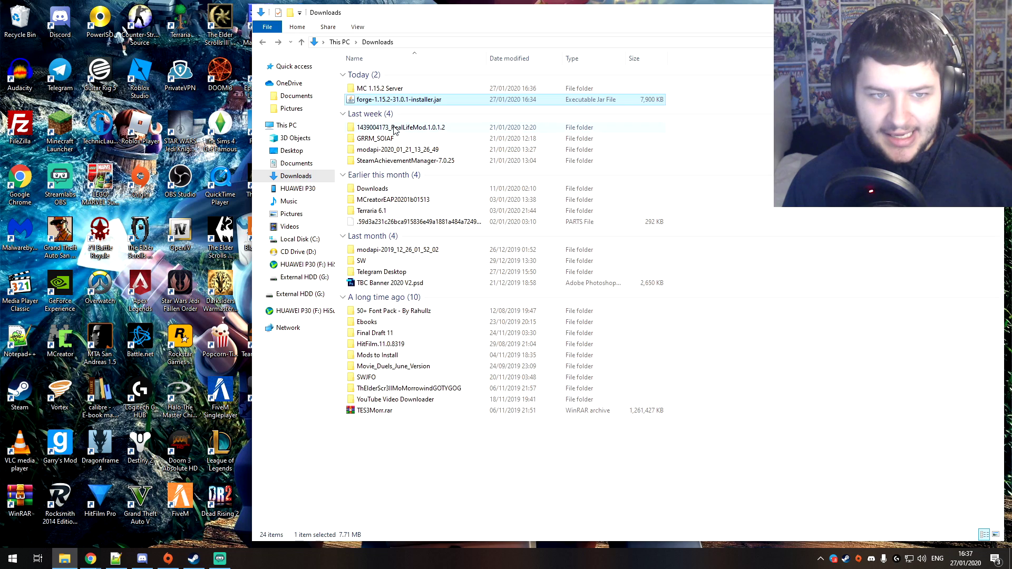
# Delete the Forge installer file and create a text document named run.bat inside the MC 1.15.2 Server folder.
pyautogui.press('Delete')
pyautogui.doubleClick(385, 91)
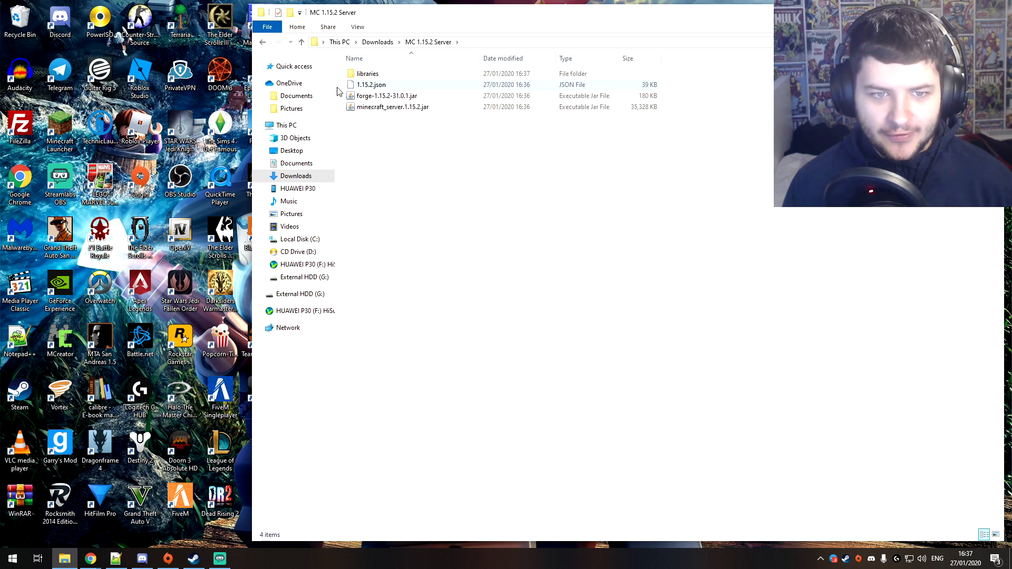
pyautogui.rightClick(369, 126)
pyautogui.moveTo(404, 257)
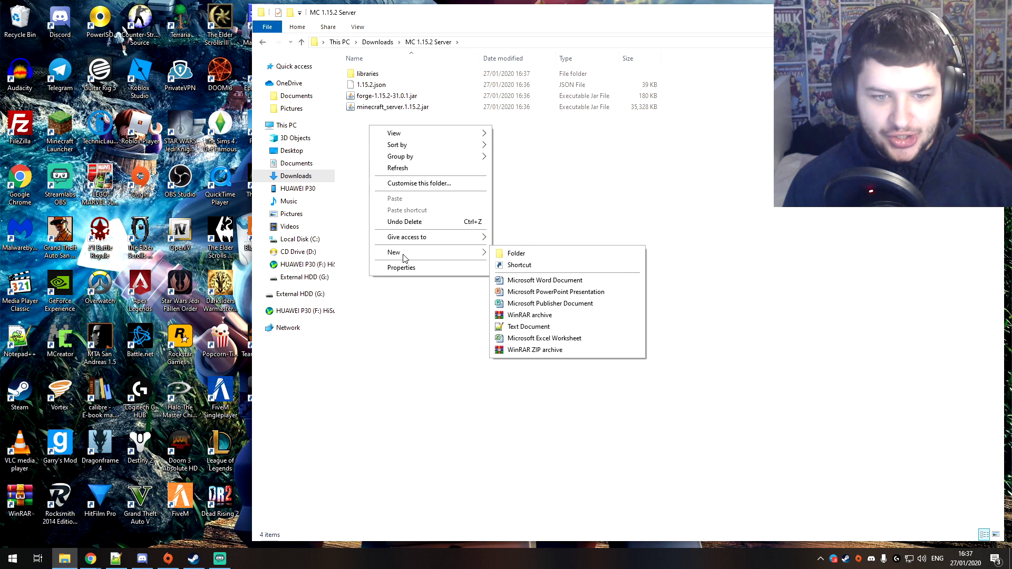
pyautogui.moveTo(474, 253)
pyautogui.click(527, 327)
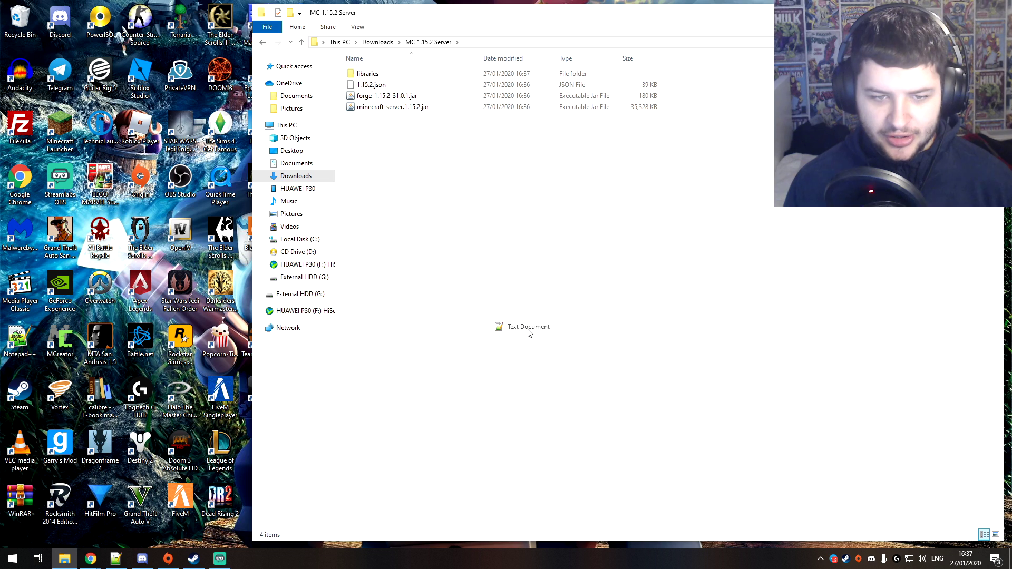
pyautogui.write('run')
pyautogui.write('.bat')
pyautogui.press('Return')
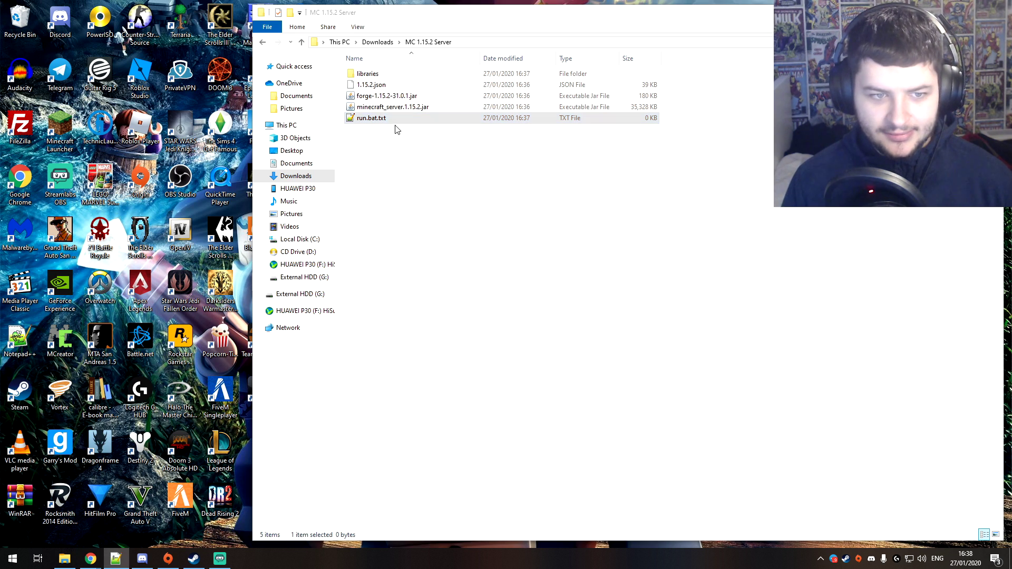
# In Notepad++, fill run.bat.txt with java launch blocks for 1GB, 2G, 3GB and 4GB, each running forgeserver.jar nogui followed by PAUSE.
pyautogui.click(500, 123)
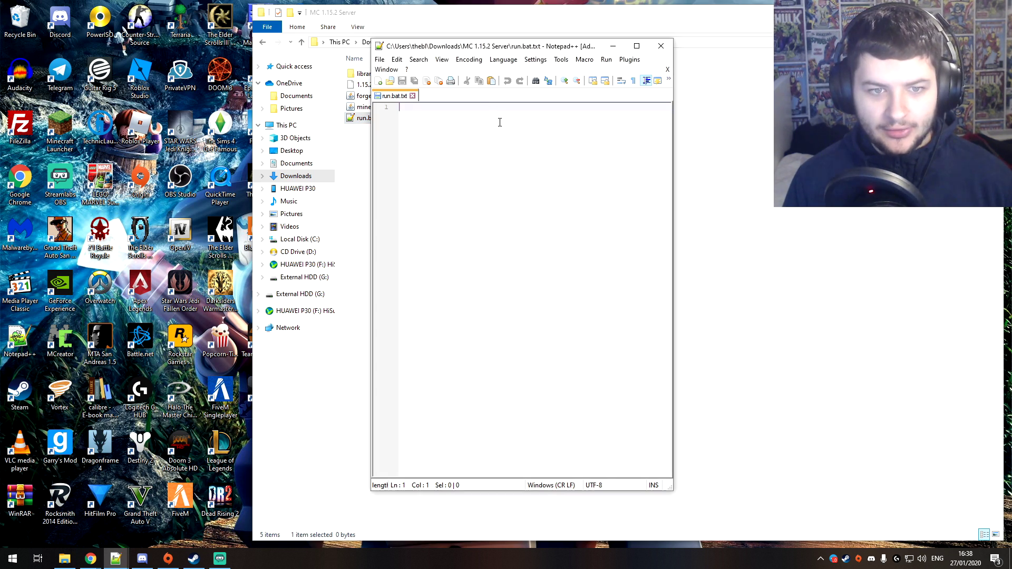
pyautogui.moveTo(673, 161); pyautogui.dragTo(876, 158)
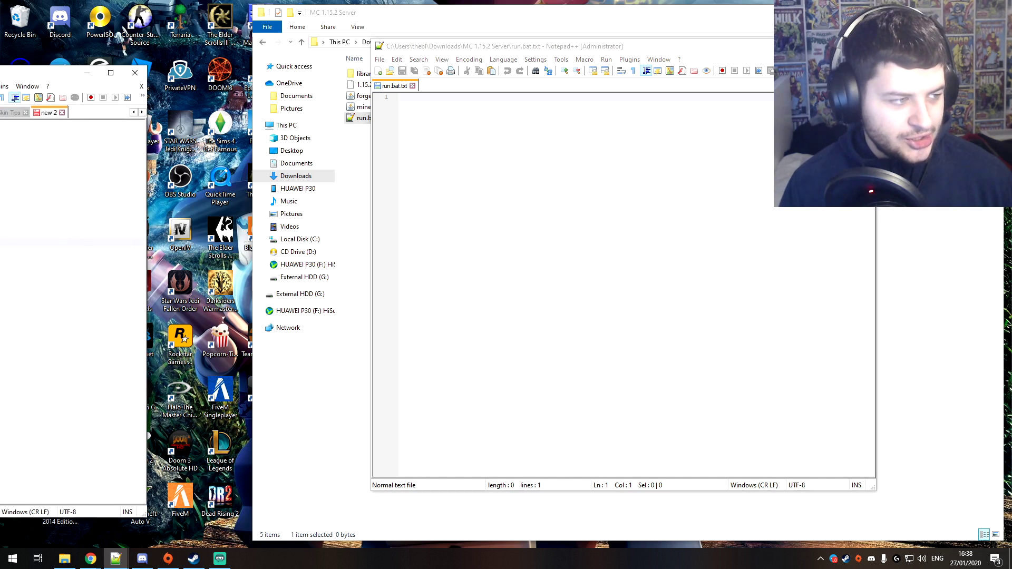
pyautogui.write('1GB java -Xmx1024M -Xms2048M -jar forgeserver.jar nogui PAUSE  2G java -Xmx2048M -Xms2048M -jar forgeserver.jar nogui PAUSE  3GB java -Xmx3072M -Xms3072M -jar forgeserver.jar nogui PAUSE  4GB java -Xmx4096M -Xms4096M -jar forgeserver.jar nogui PAUSE')
# Examine the 4GB launch block and the memory value after -Xmx in its java command.
pyautogui.moveTo(400, 198); pyautogui.dragTo(448, 207)
pyautogui.click(440, 200)
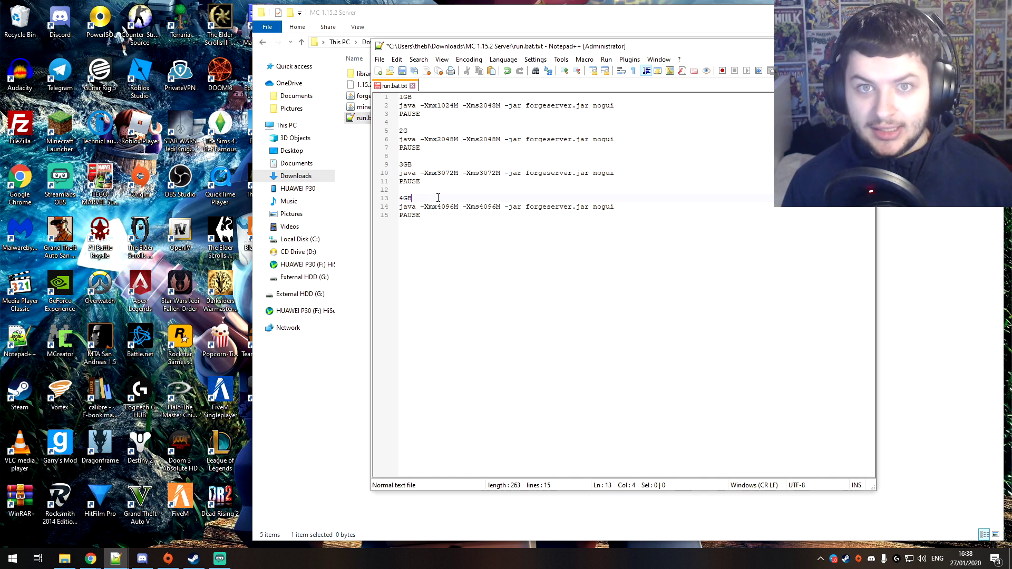
pyautogui.hotkey('shift', 'Up')
pyautogui.hotkey('shift', 'Home')
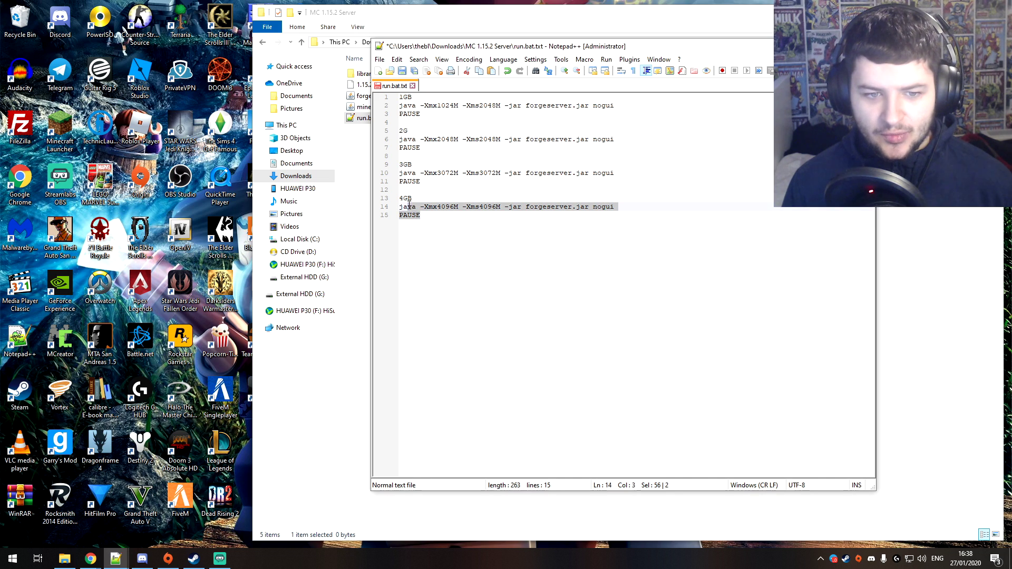
pyautogui.press('Up')
pyautogui.moveTo(420, 207); pyautogui.dragTo(456, 207)
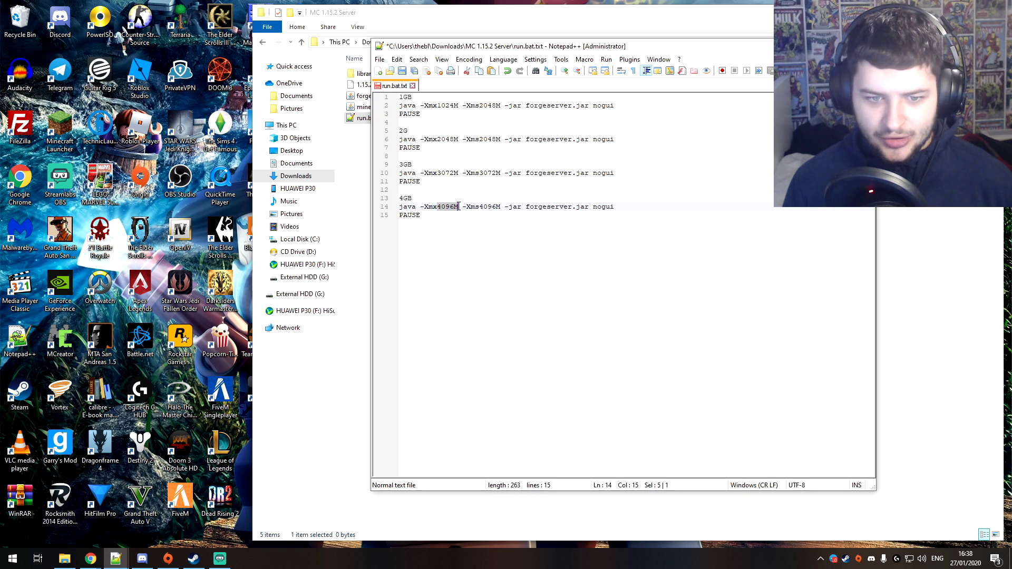
pyautogui.click(446, 207)
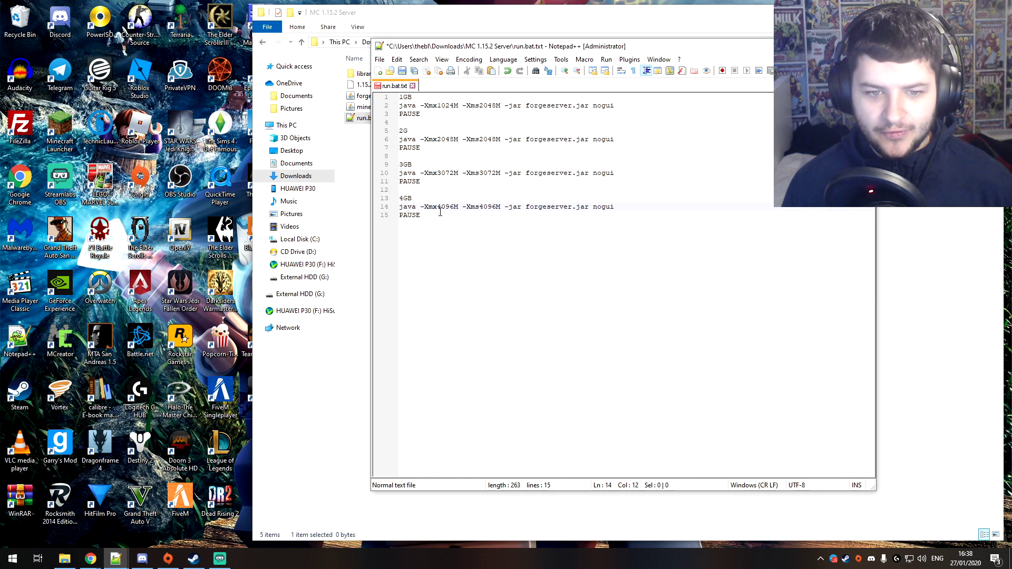
# Compare the -Xmx memory values in the java commands of the 4GB, 3GB, 2G and 1GB blocks.
pyautogui.moveTo(440, 207); pyautogui.dragTo(456, 207)
pyautogui.doubleClick(454, 208)
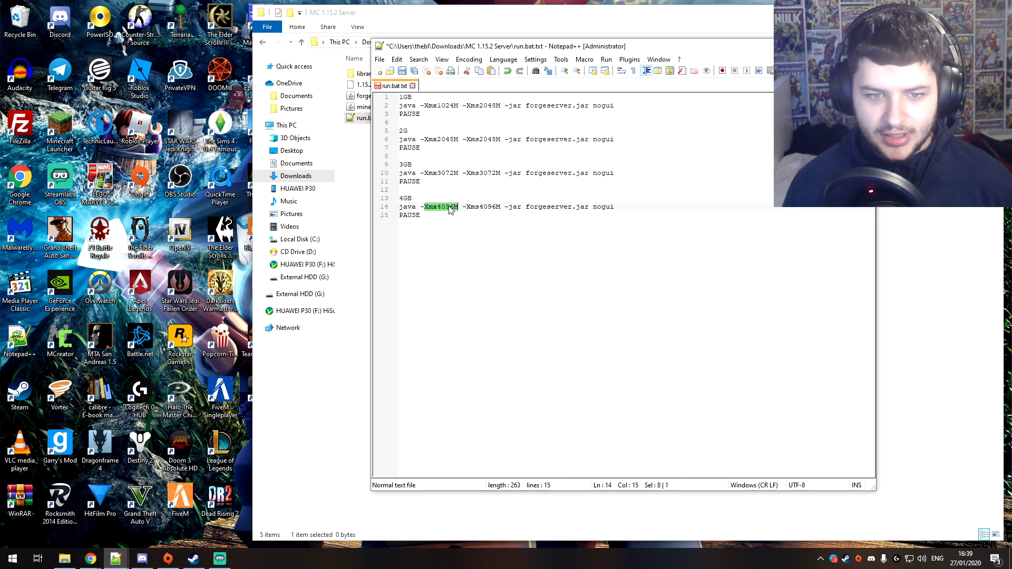
pyautogui.doubleClick(442, 174)
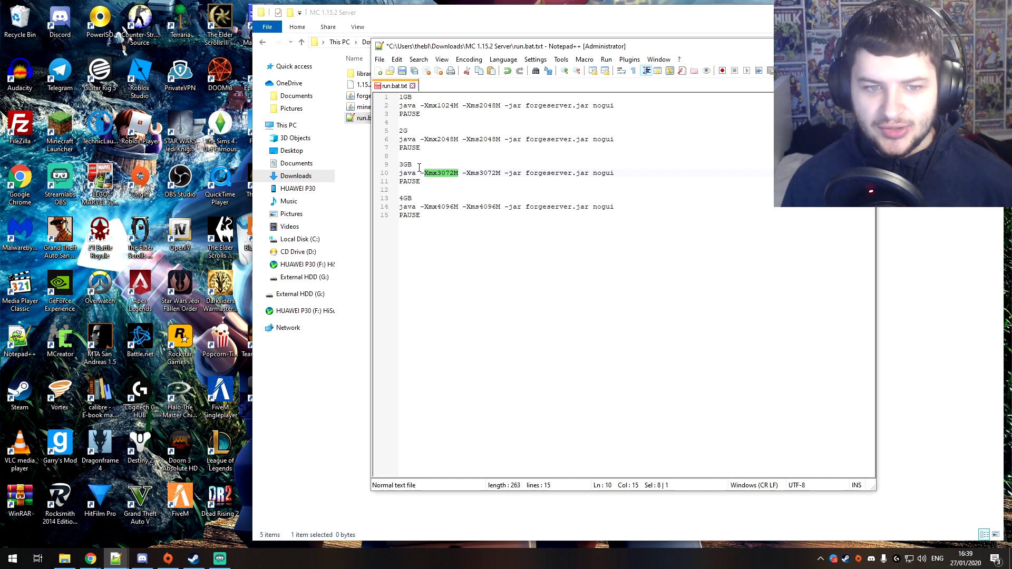
pyautogui.doubleClick(439, 139)
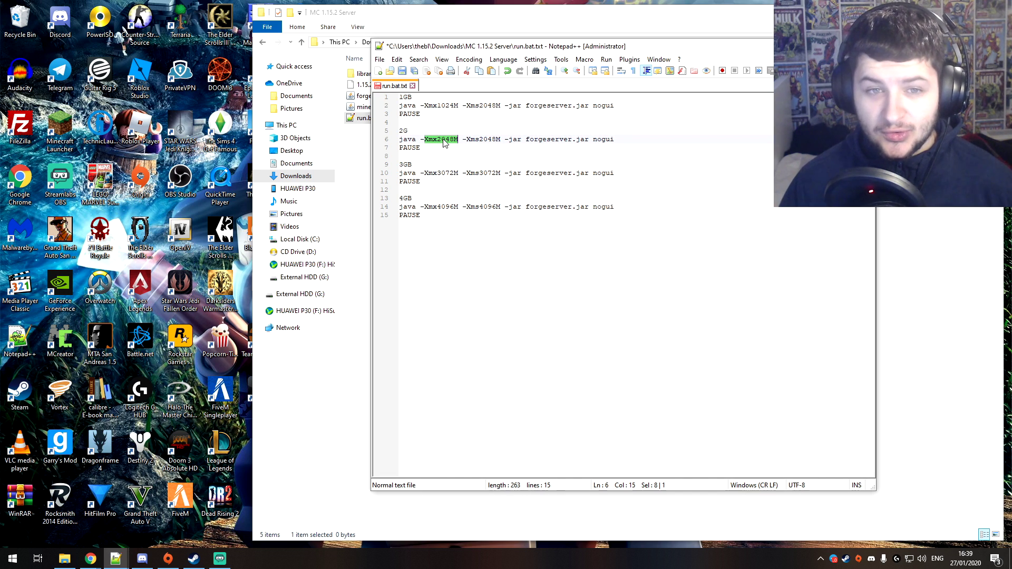
pyautogui.doubleClick(446, 106)
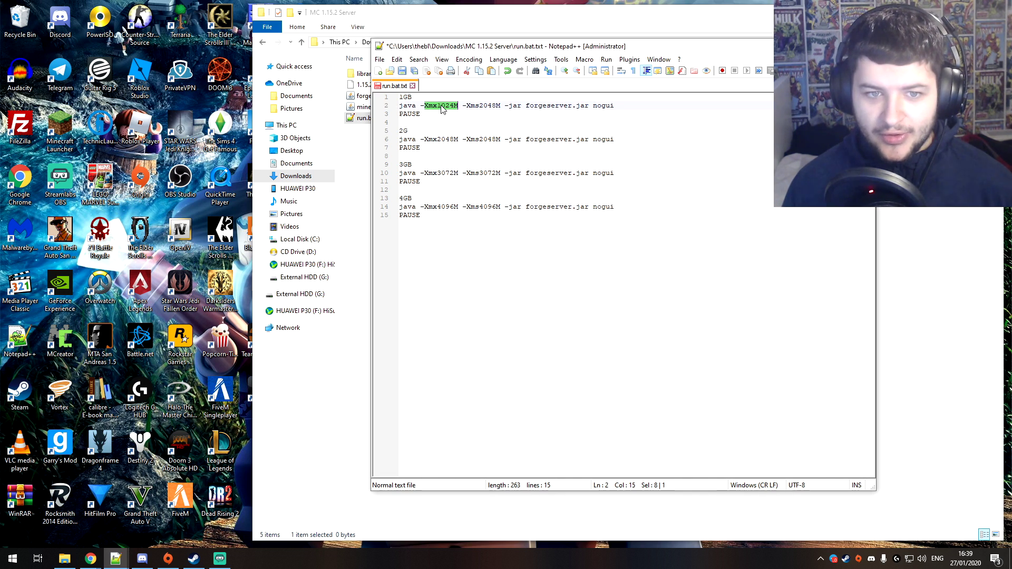
pyautogui.click(446, 107)
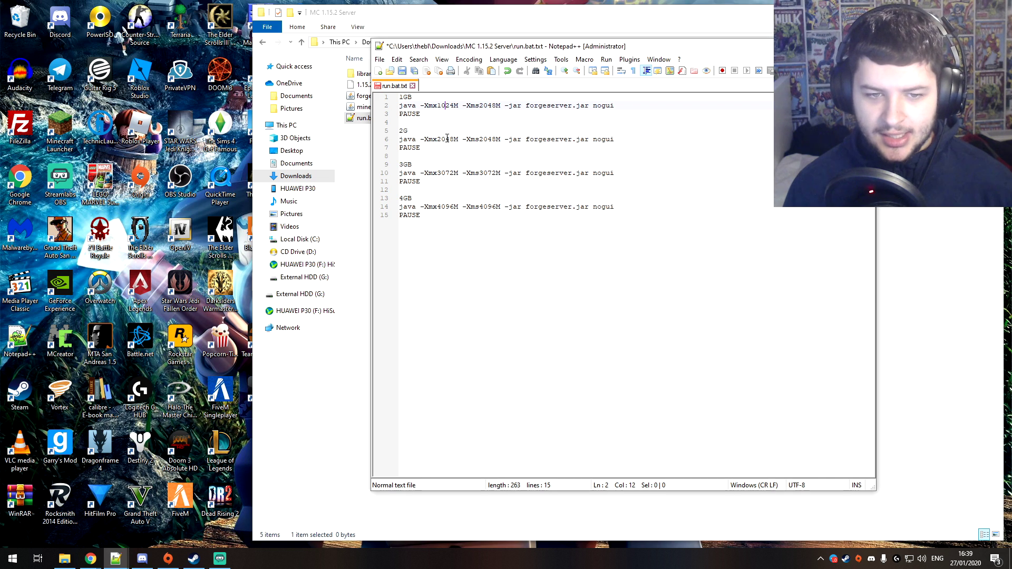
pyautogui.moveTo(439, 140); pyautogui.dragTo(400, 131)
pyautogui.click(468, 172)
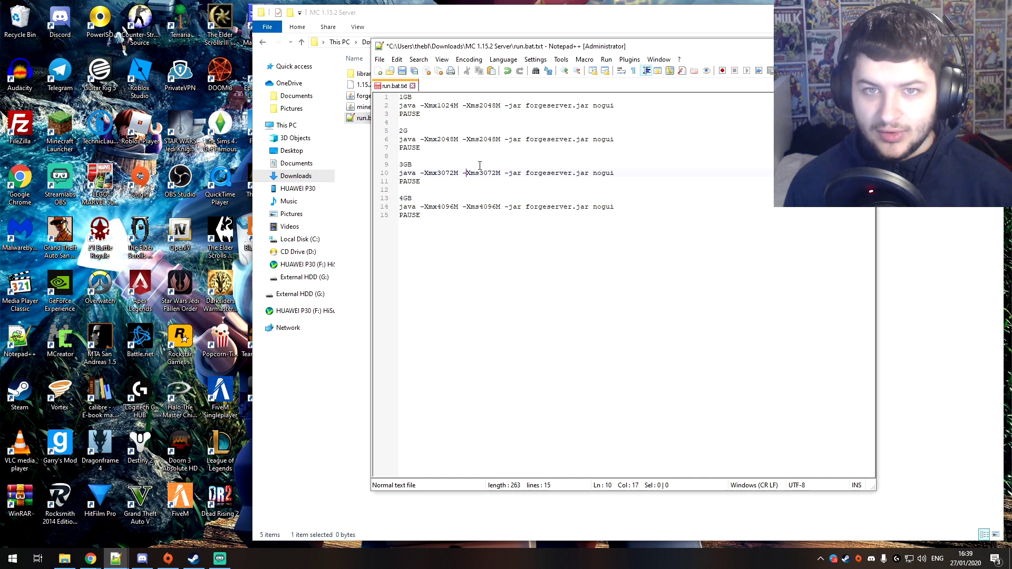
# Delete the 1GB, 2G and 3GB blocks and the 4GB heading, keeping only the 4096M java command and PAUSE.
pyautogui.moveTo(423, 118); pyautogui.dragTo(398, 96)
pyautogui.click(452, 189)
pyautogui.press('Delete')
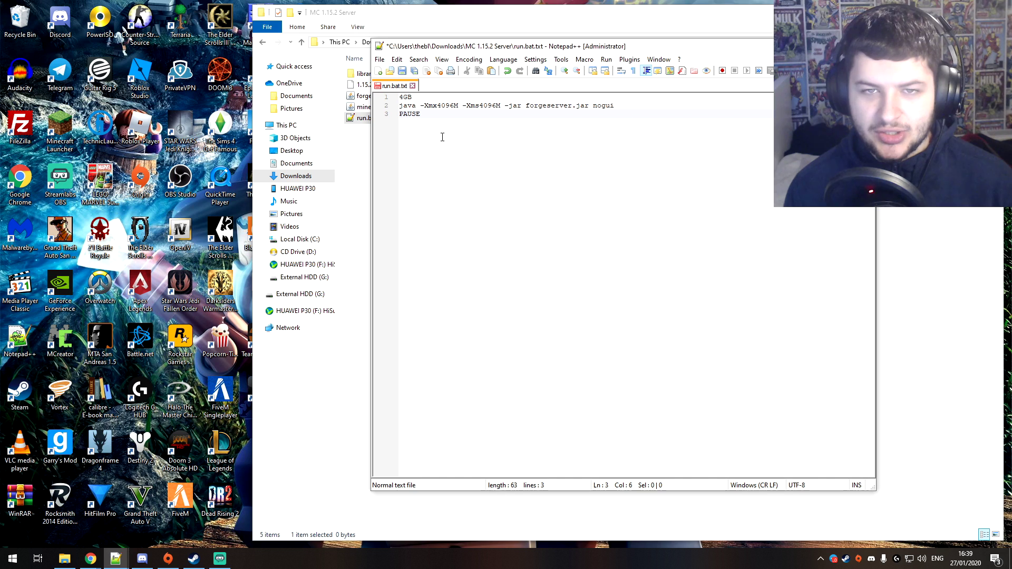
pyautogui.hotkey('ctrl', 'a')
pyautogui.click(454, 120)
pyautogui.moveTo(416, 98); pyautogui.dragTo(397, 97)
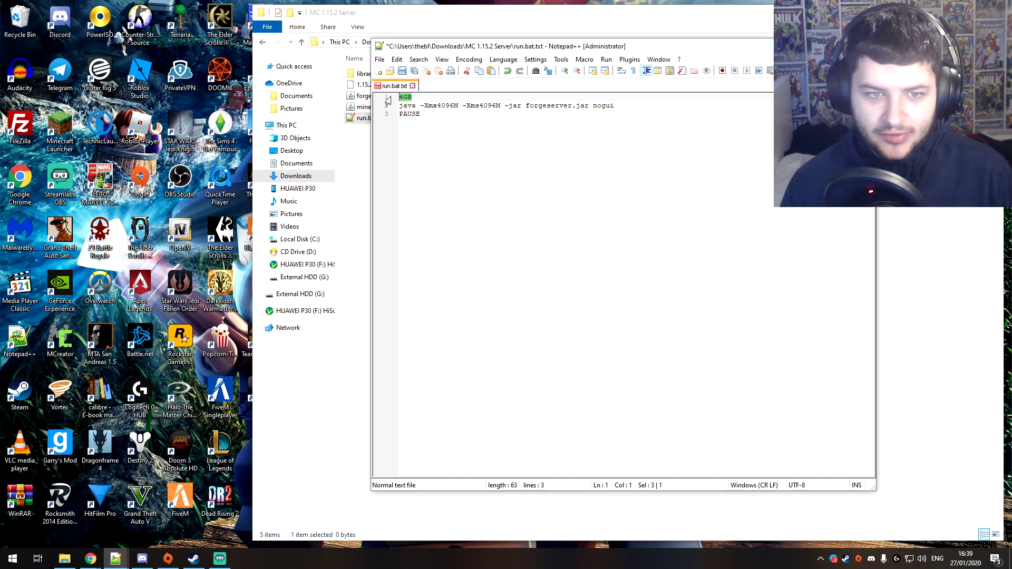
pyautogui.press('BackSpace')
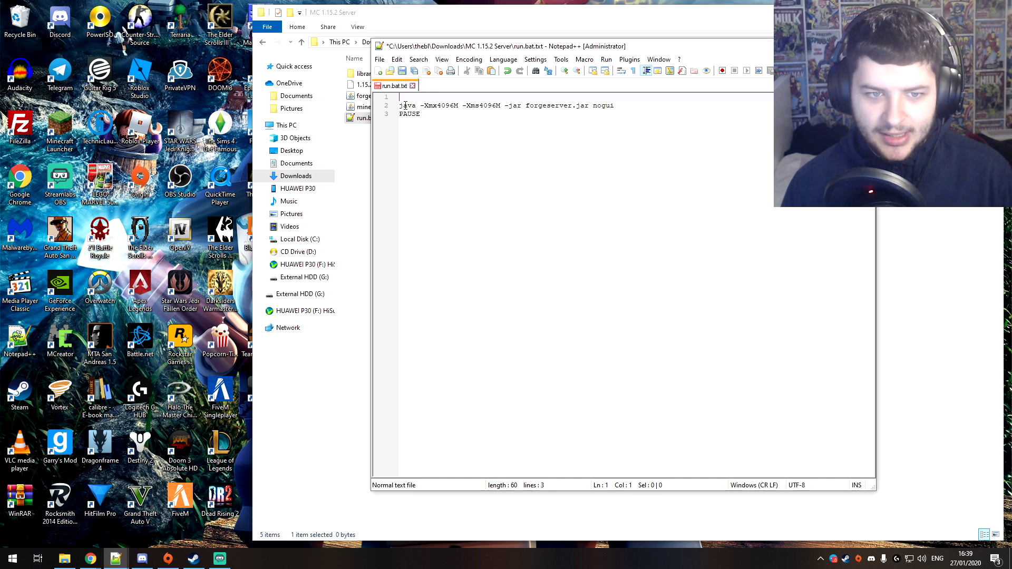
pyautogui.press('BackSpace')
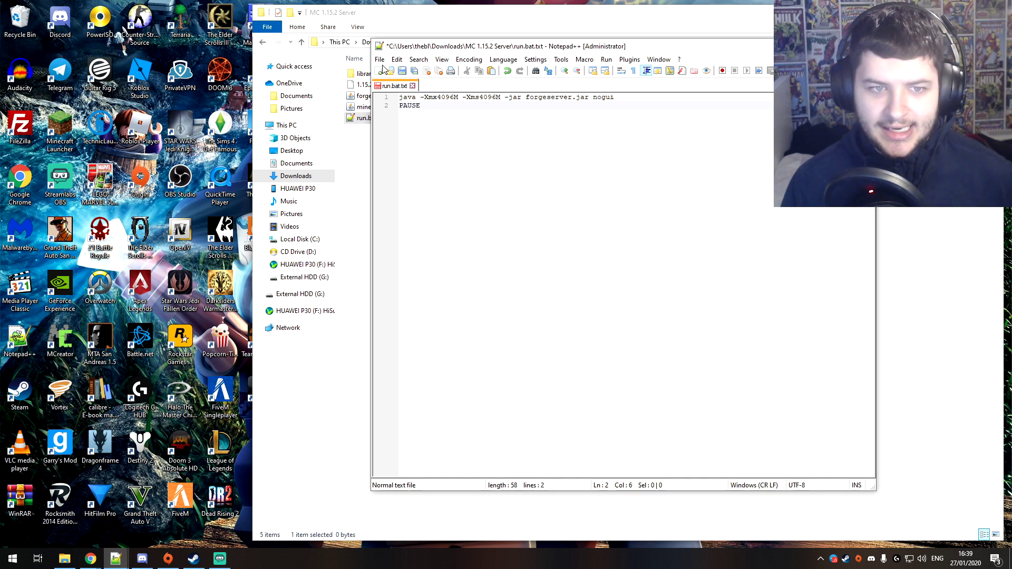
# Save a copy of the script as run.bat in the MC 1.15.2 Server folder with the Batch file type.
pyautogui.click(379, 59)
pyautogui.click(411, 153)
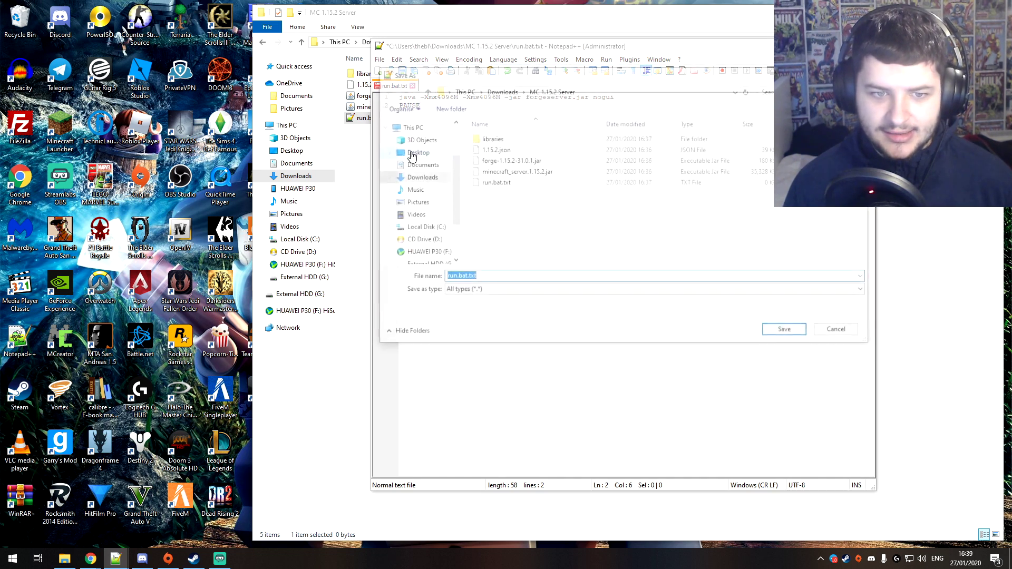
pyautogui.click(476, 278)
pyautogui.moveTo(476, 278); pyautogui.dragTo(466, 278)
pyautogui.press('BackSpace')
pyautogui.click(490, 291)
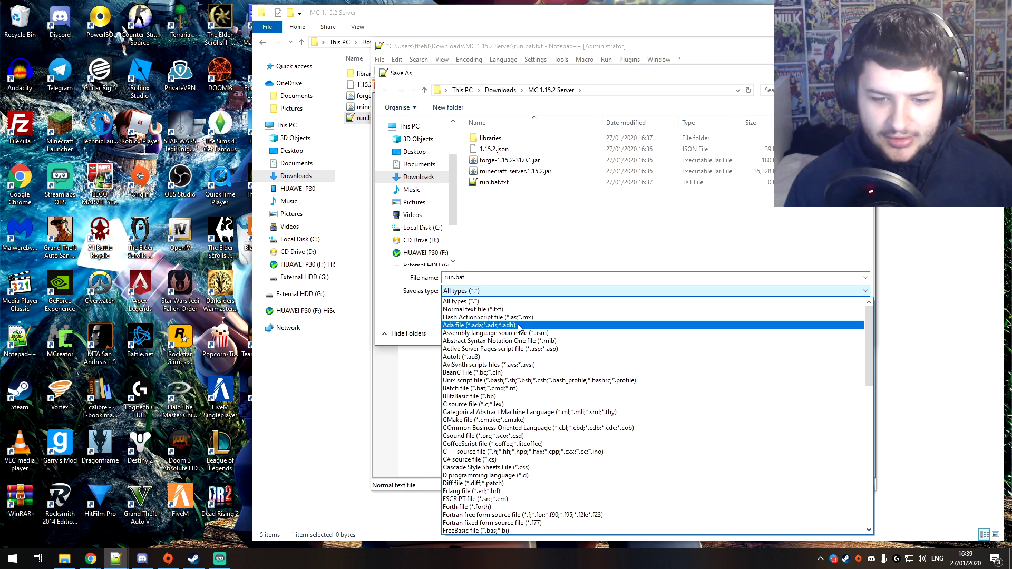
pyautogui.scroll(-2, 522, 357)
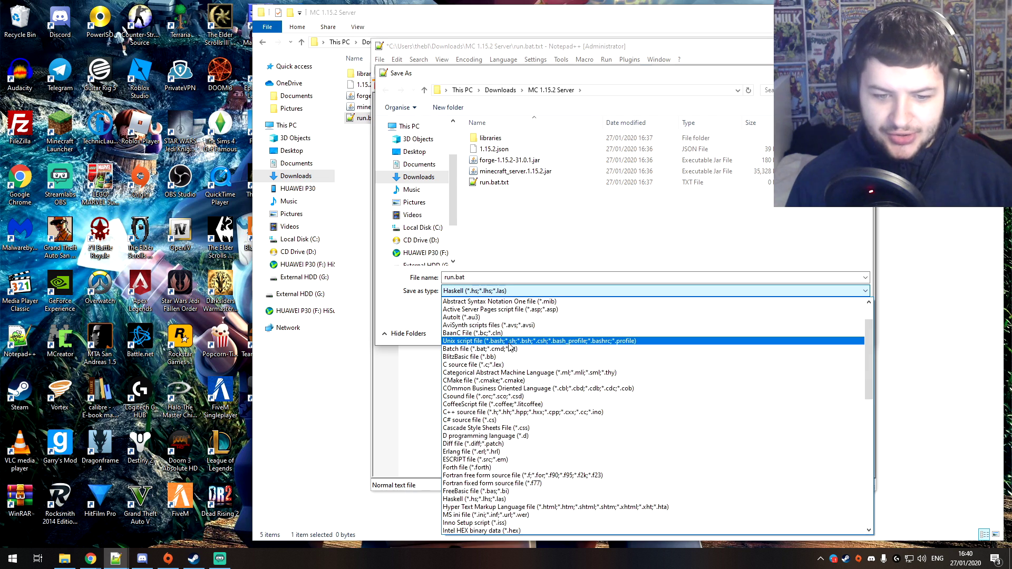
pyautogui.click(485, 349)
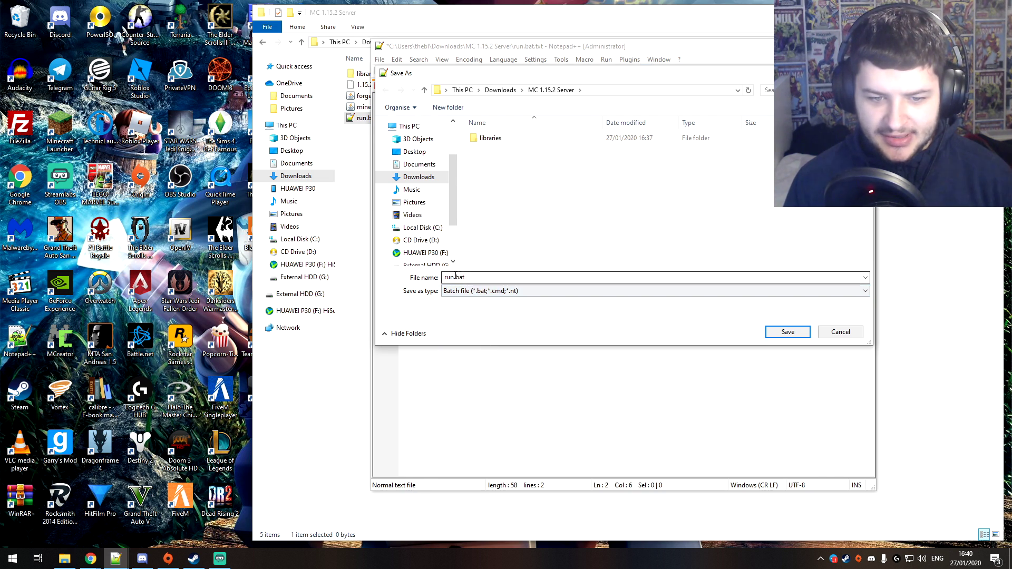
pyautogui.click(787, 331)
# Close the run.bat script and exit Notepad++ to return to the server folder.
pyautogui.moveTo(454, 112); pyautogui.dragTo(383, 101)
pyautogui.click(460, 109)
pyautogui.hotkey('ctrl', 'a')
pyautogui.click(460, 110)
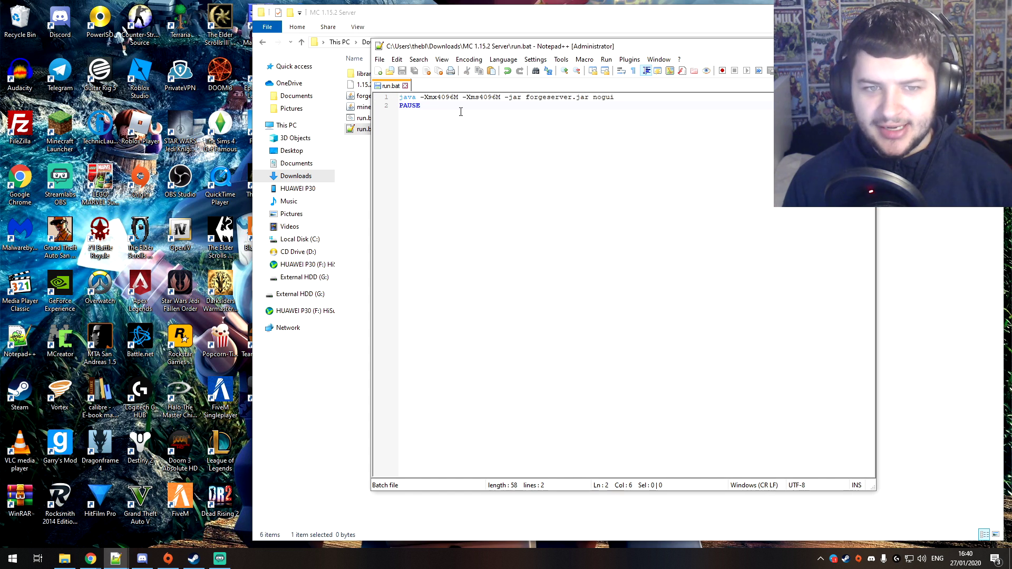
pyautogui.hotkey('ctrl', 'w')
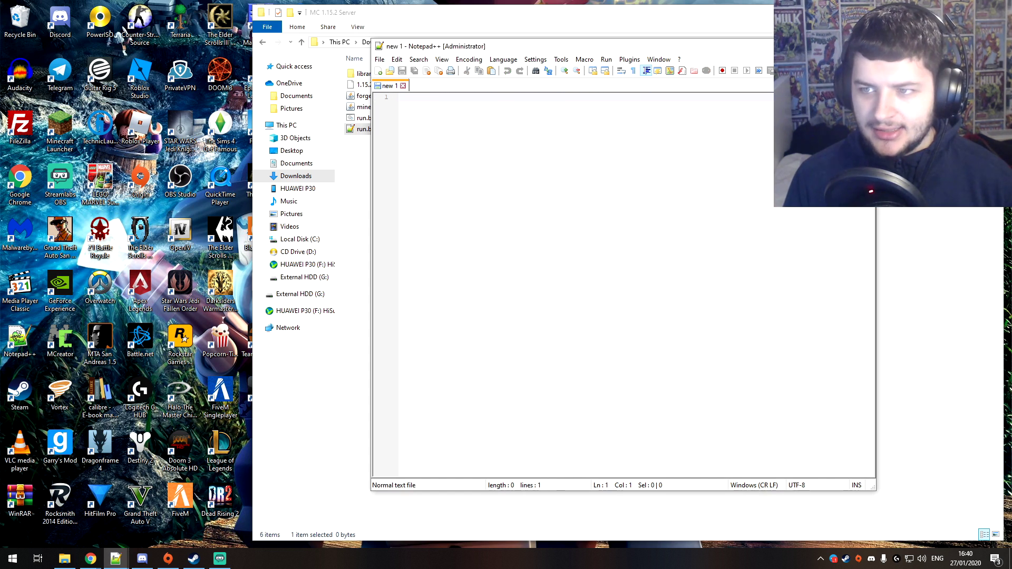
pyautogui.hotkey('alt', 'F4')
pyautogui.moveTo(364, 138); pyautogui.dragTo(457, 160)
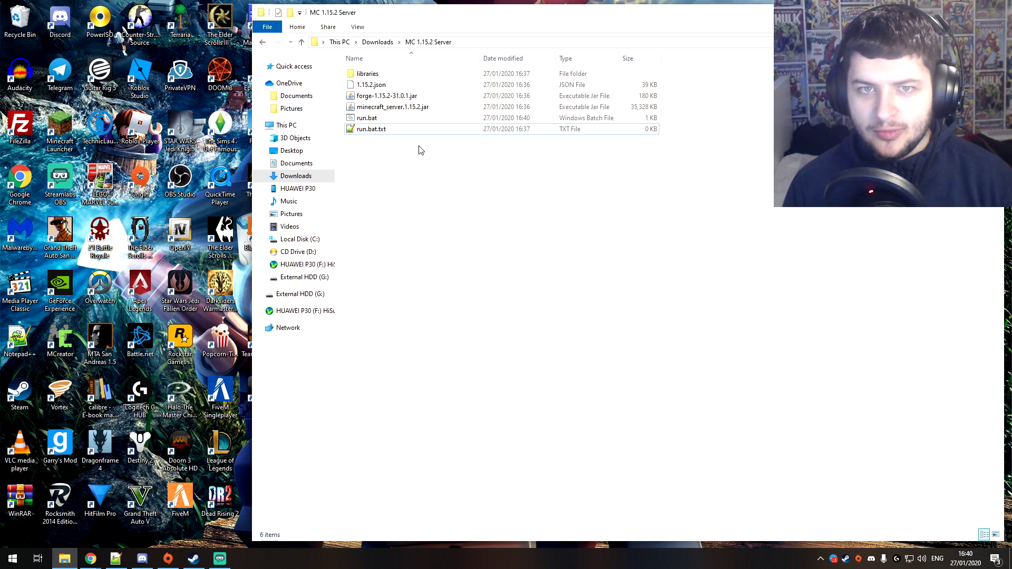
# Open run.bat in Notepad, view its save-as file type setting, and close it without saving.
pyautogui.click(368, 118)
pyautogui.rightClick(368, 119)
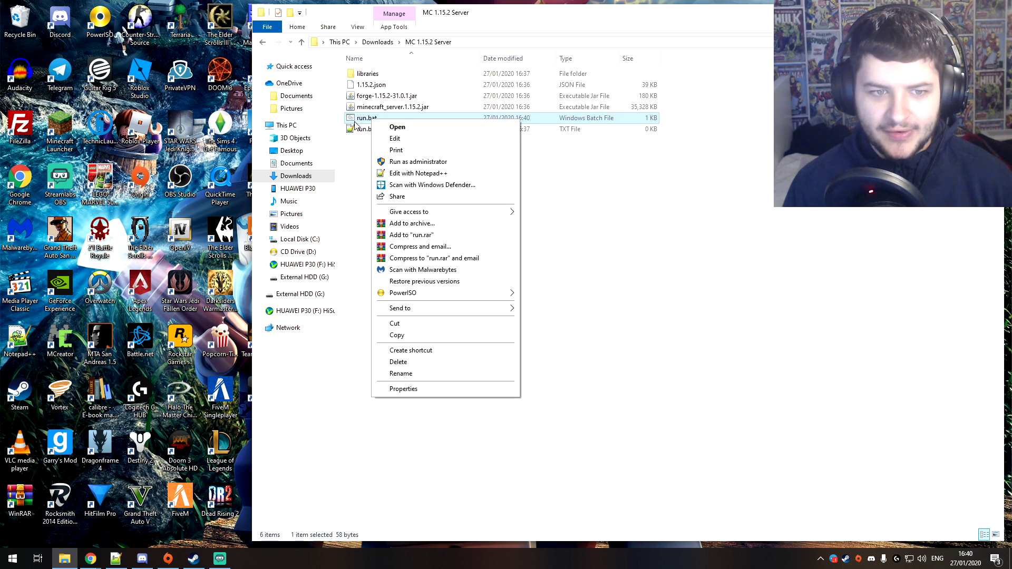
pyautogui.click(396, 138)
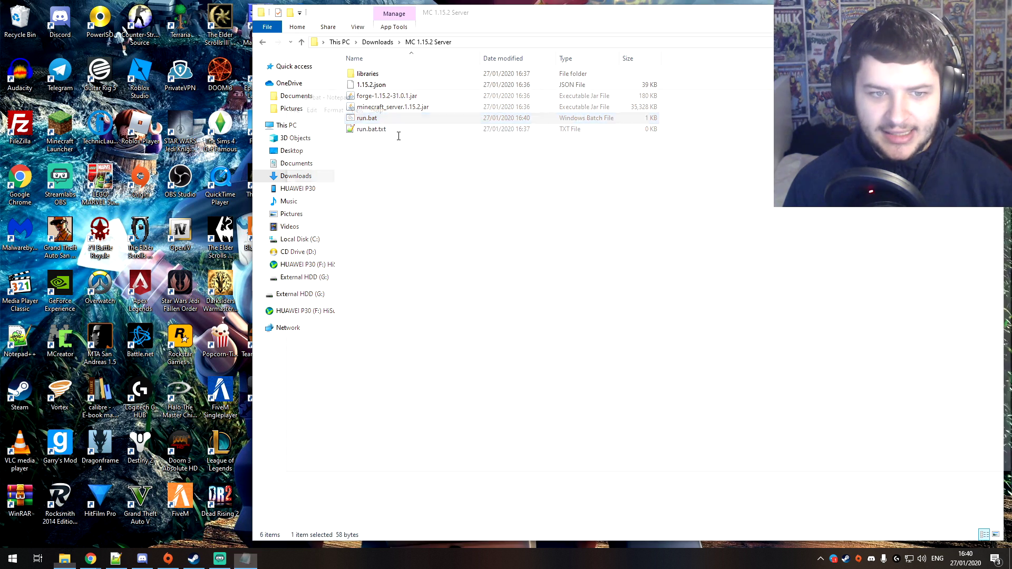
pyautogui.click(258, 109)
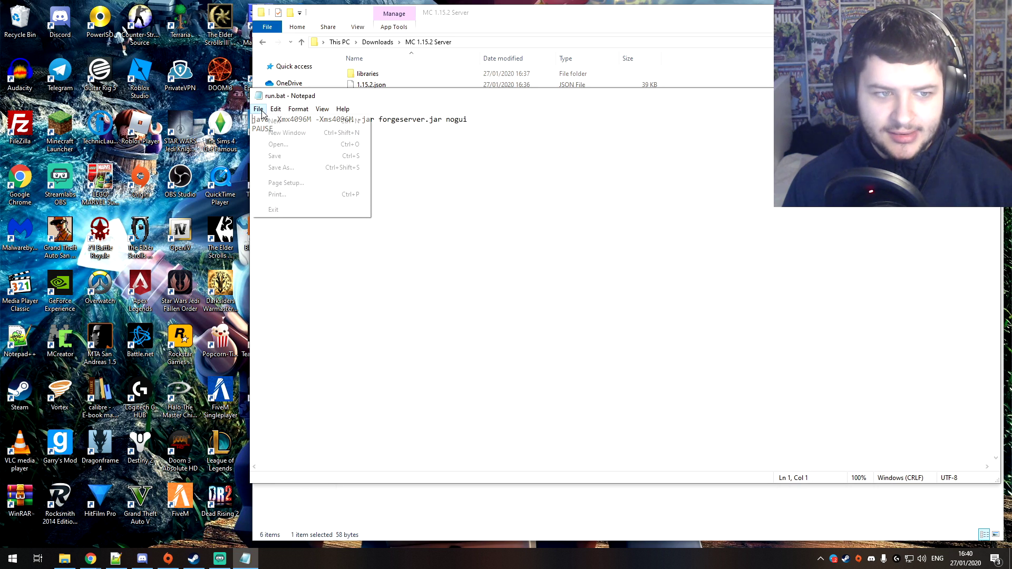
pyautogui.click(279, 168)
pyautogui.click(362, 339)
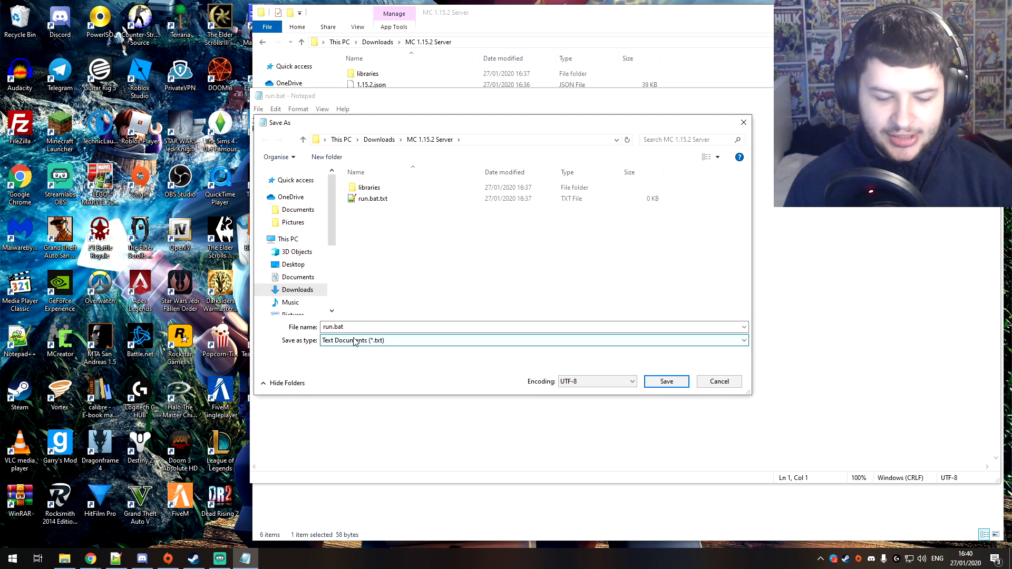
pyautogui.click(720, 382)
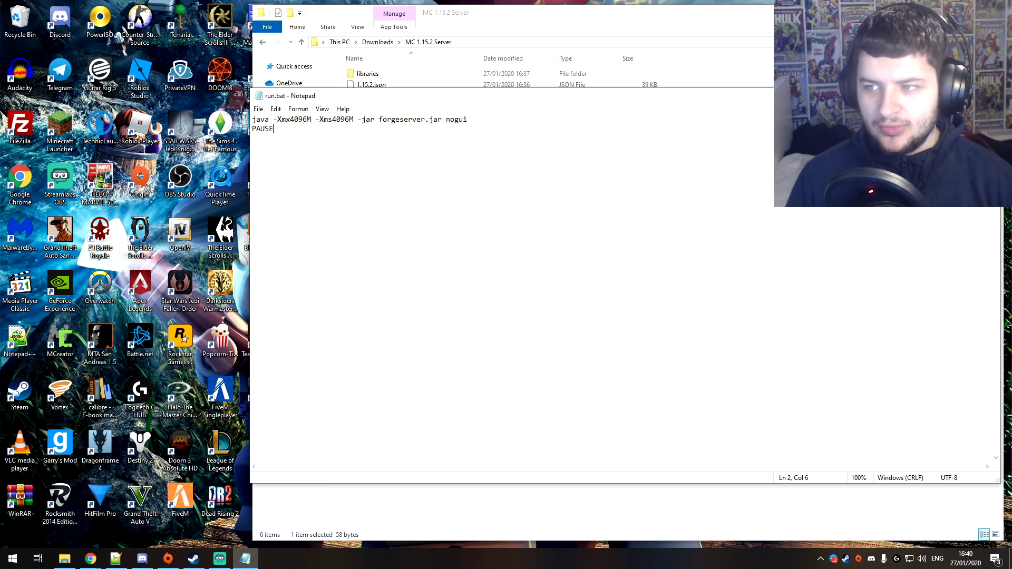
pyautogui.hotkey('alt', 'F4')
# Delete the leftover run.bat.txt file from the MC 1.15.2 Server folder.
pyautogui.click(395, 157)
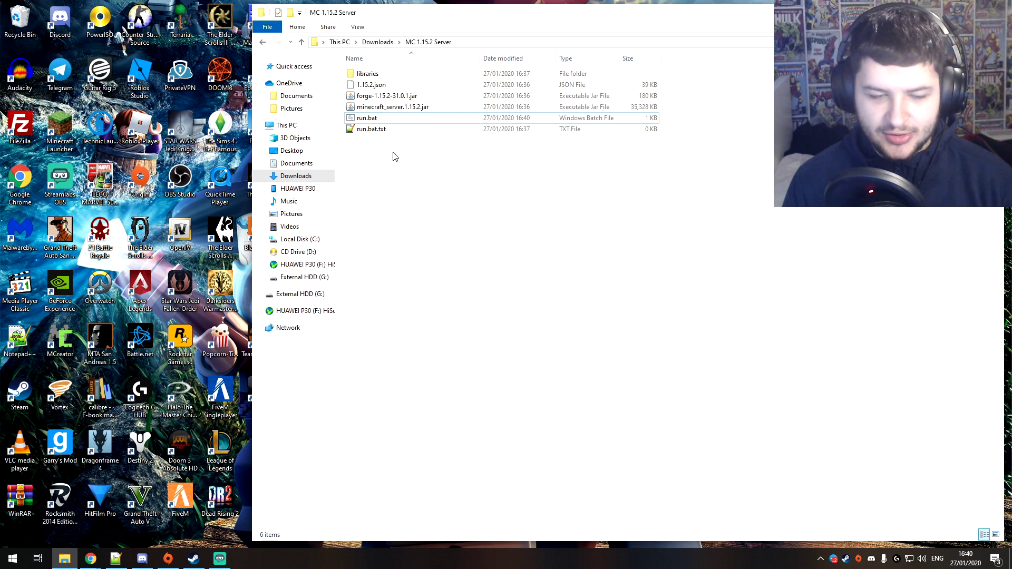
pyautogui.click(376, 129)
pyautogui.press('Delete')
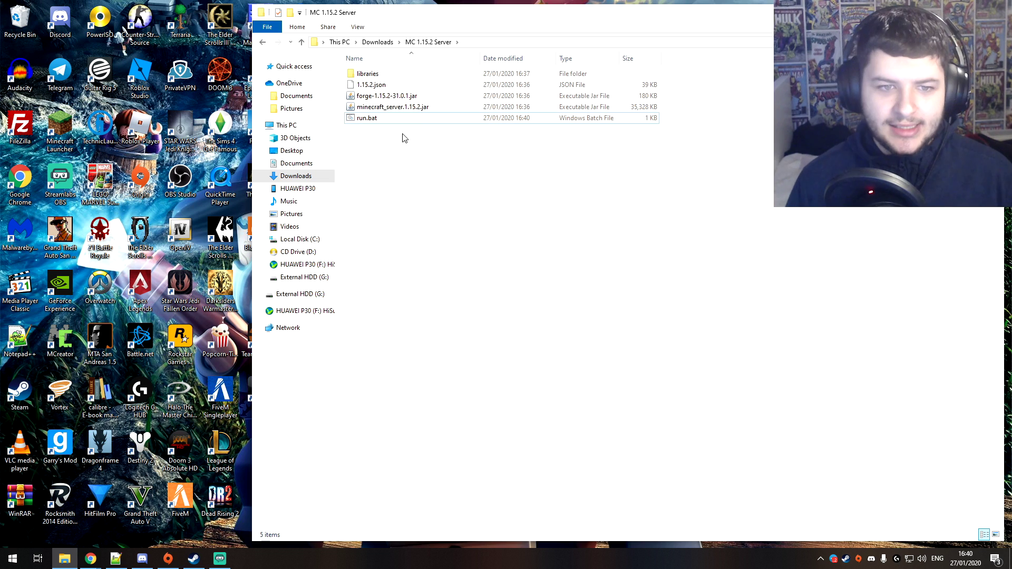
# Try to launch the server by running run.bat, and dismiss the console window.
pyautogui.rightClick(370, 120)
pyautogui.click(384, 161)
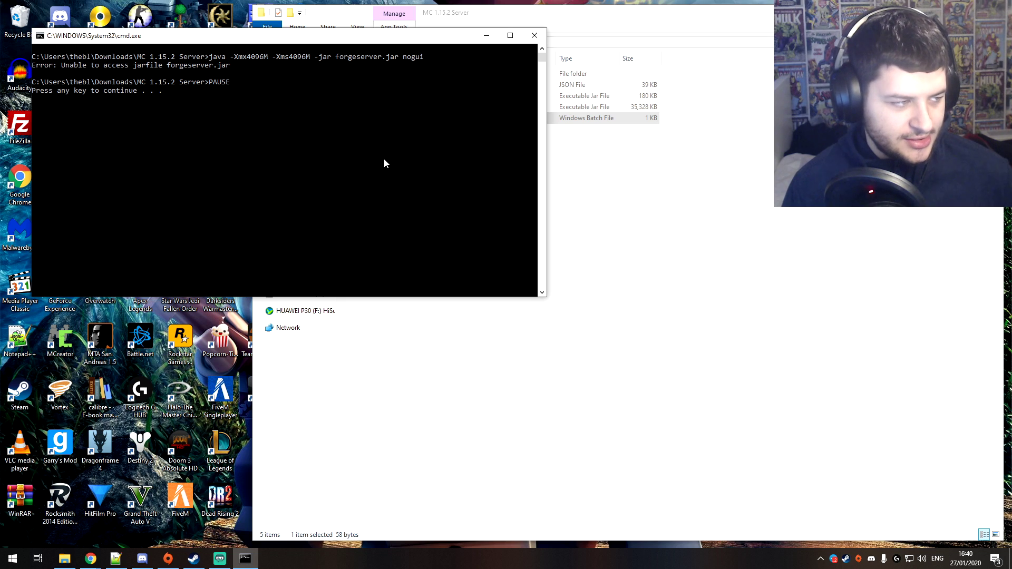
pyautogui.moveTo(222, 37); pyautogui.dragTo(391, 131)
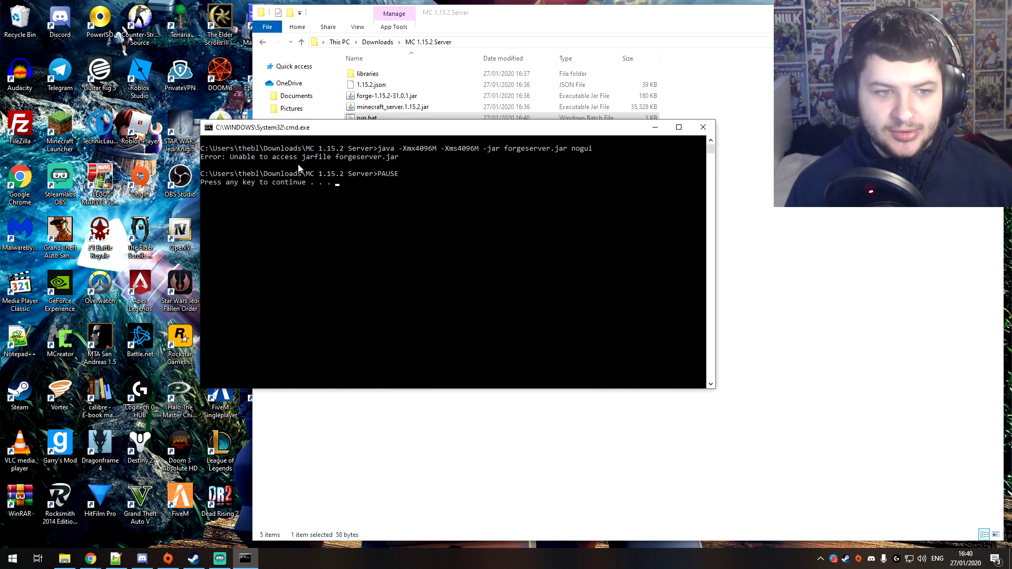
pyautogui.press('Return')
pyautogui.click(370, 152)
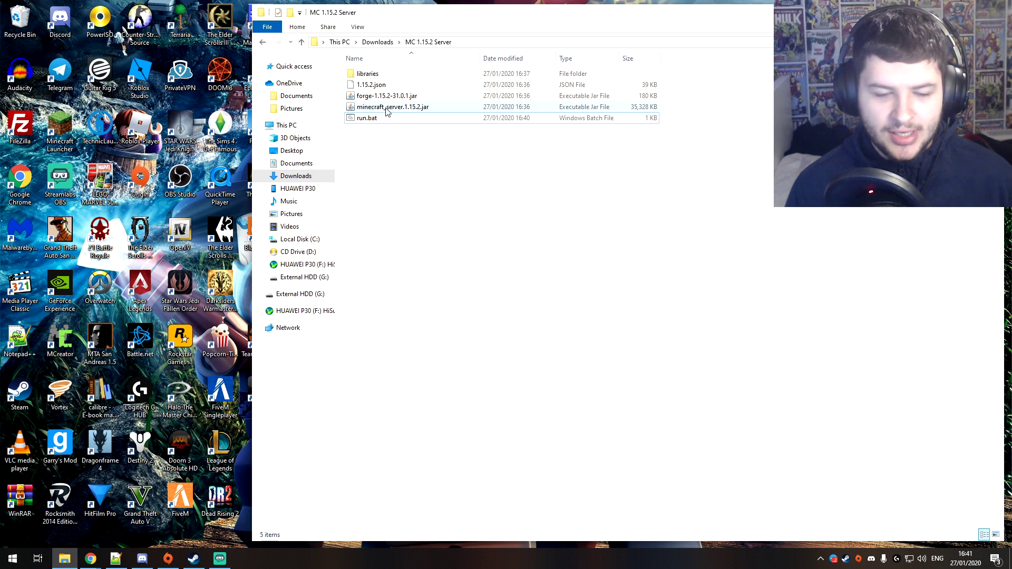
# Open run.bat in Notepad++ and copy the file name forge-1.15.2-31.0.1 from the Forge jar in the server folder.
pyautogui.rightClick(367, 118)
pyautogui.click(387, 173)
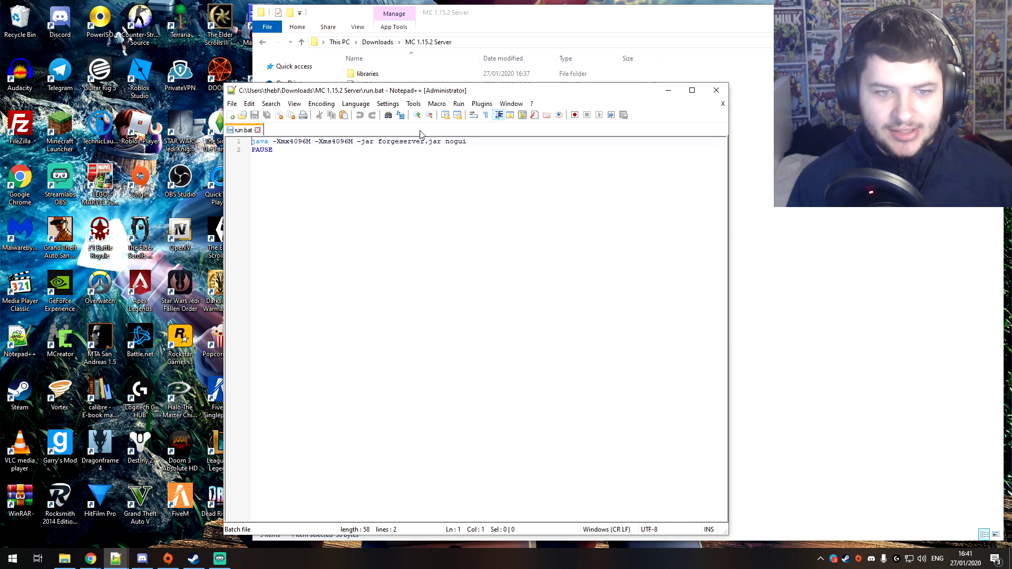
pyautogui.moveTo(441, 142); pyautogui.dragTo(403, 143)
pyautogui.click(397, 72)
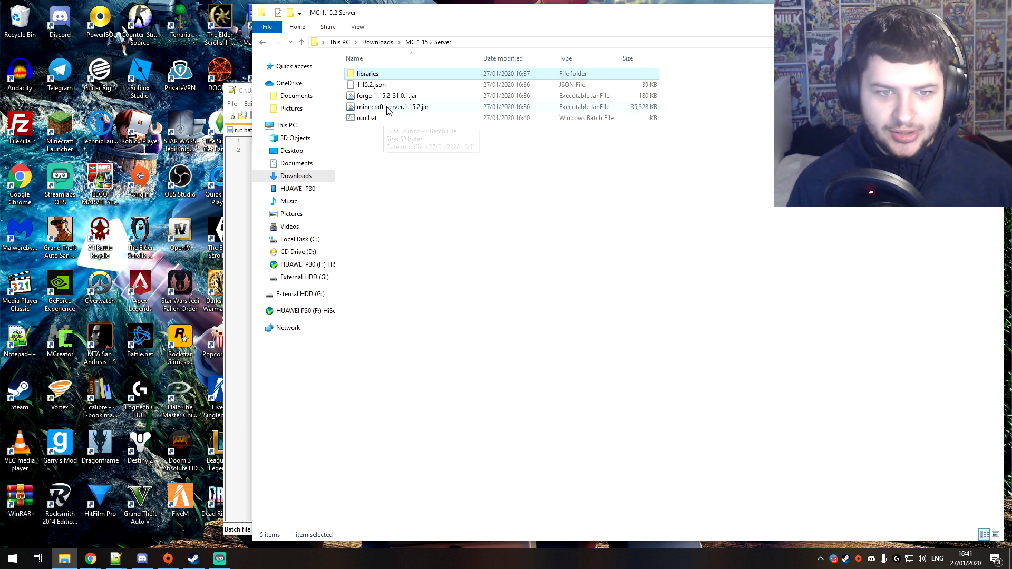
pyautogui.rightClick(378, 108)
pyautogui.click(383, 98)
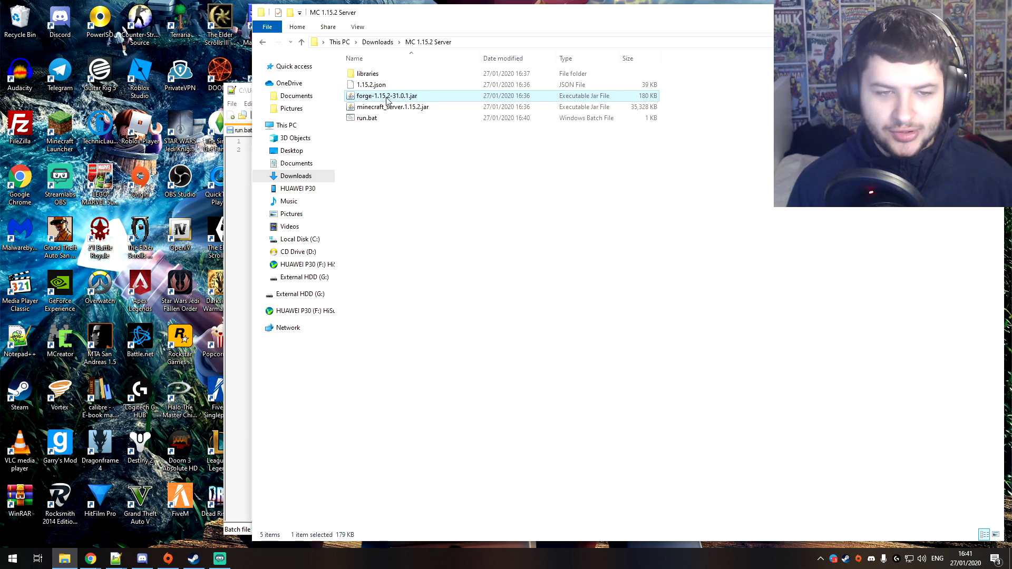
pyautogui.rightClick(369, 98)
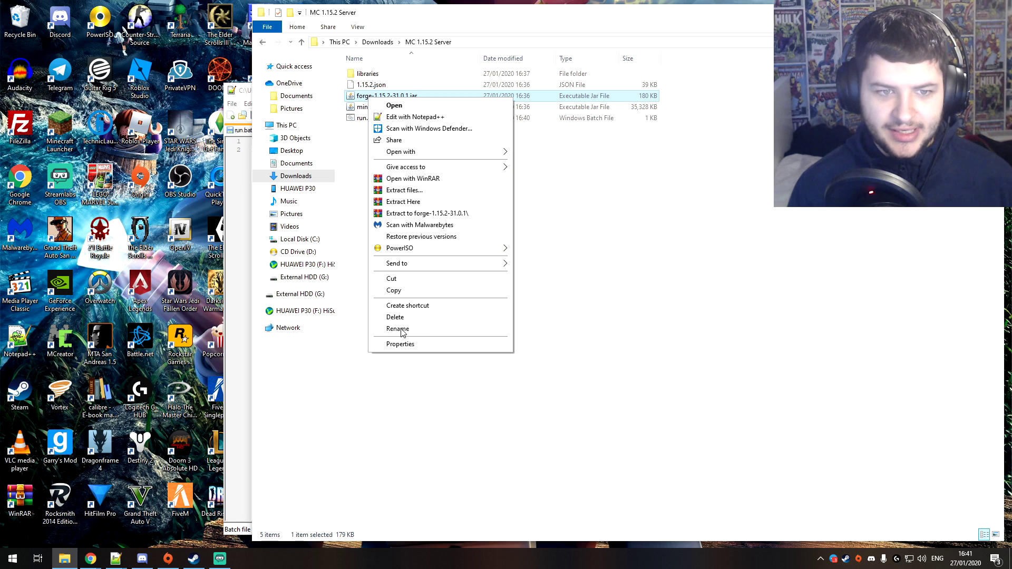
pyautogui.click(398, 328)
pyautogui.hotkey('ctrl', 'c')
pyautogui.click(393, 217)
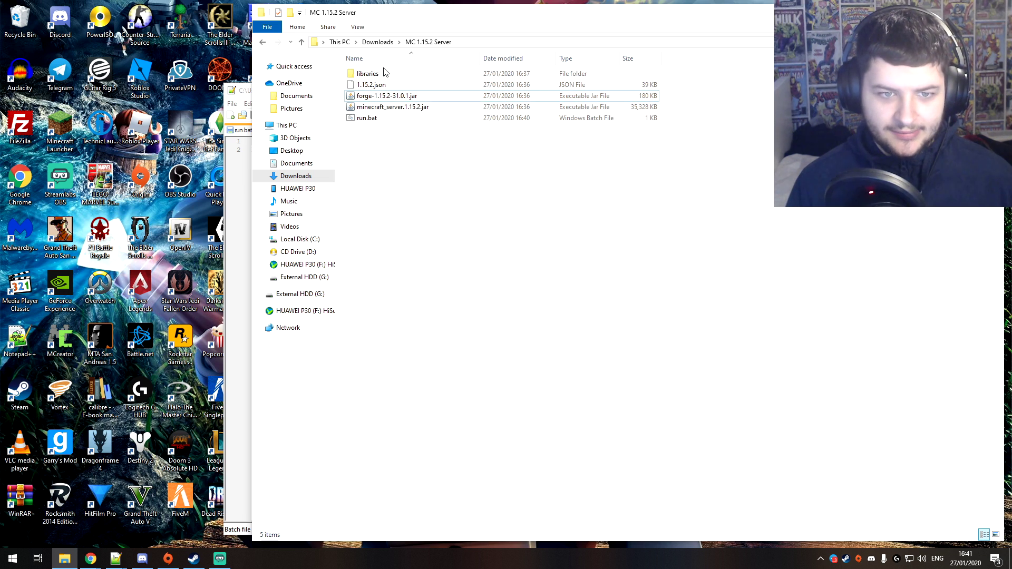
# Replace forgeserver.jar in the run.bat java command with forge-1.15.2-31.0.1.jar and save the file.
pyautogui.hotkey('alt', 'Tab')
pyautogui.moveTo(378, 141); pyautogui.dragTo(448, 143)
pyautogui.hotkey('ctrl', 'v')
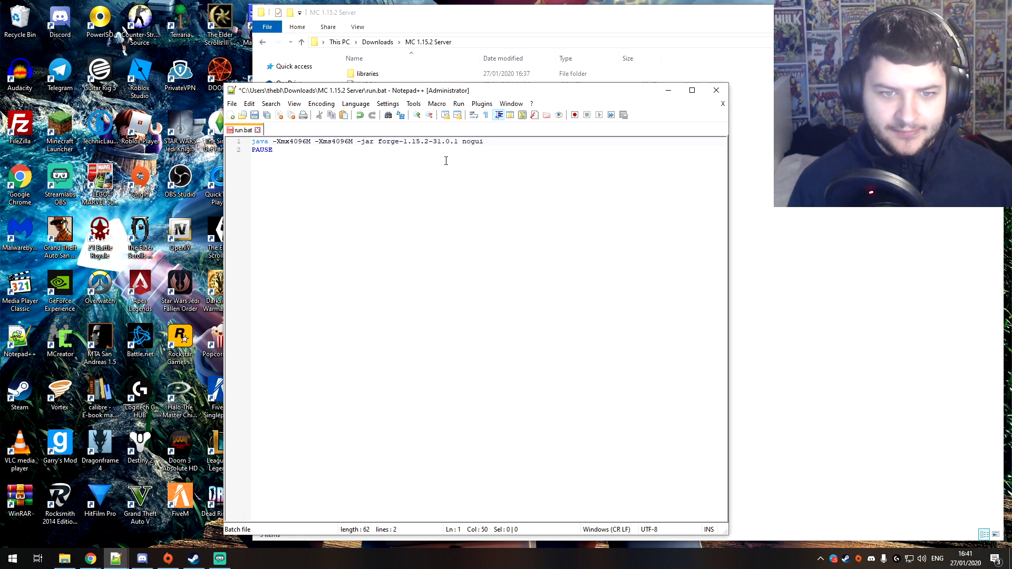
pyautogui.write('.jar')
pyautogui.hotkey('ctrl', 's')
pyautogui.click(539, 147)
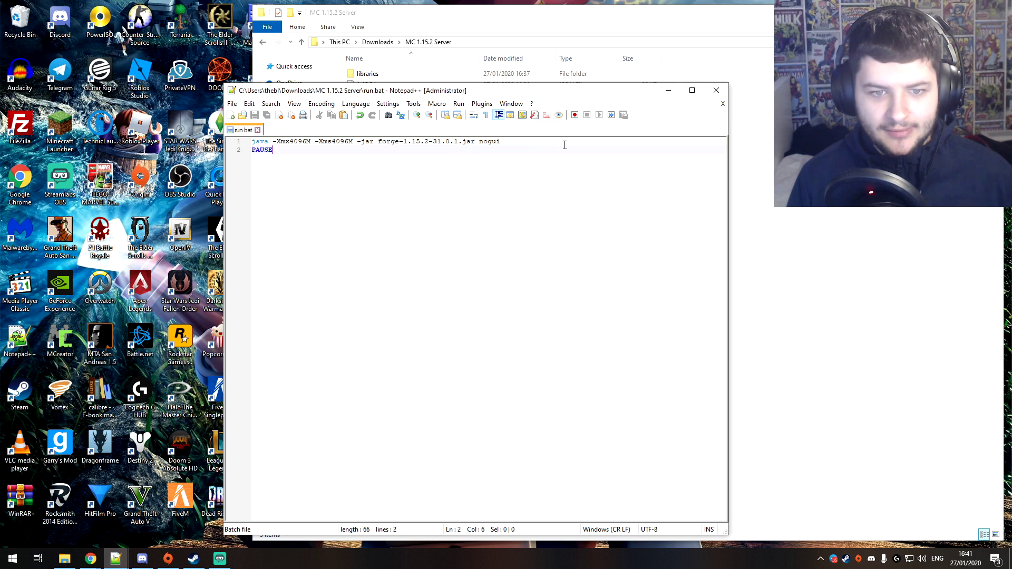
# Launch the server from run.bat in the MC 1.15.2 Server folder, and dismiss the console once it pauses.
pyautogui.hotkey('alt', 'Tab')
pyautogui.rightClick(372, 120)
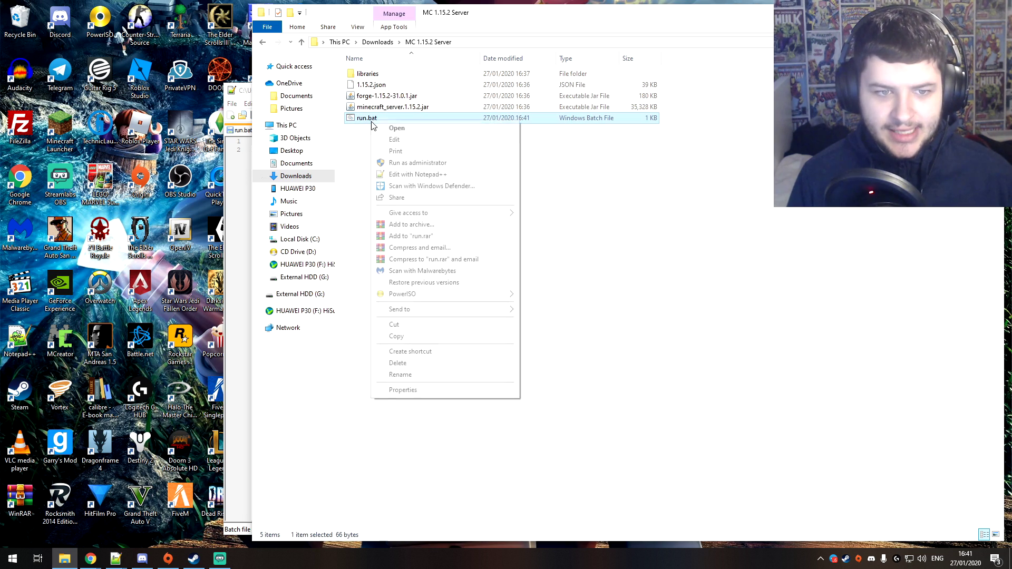
pyautogui.click(396, 128)
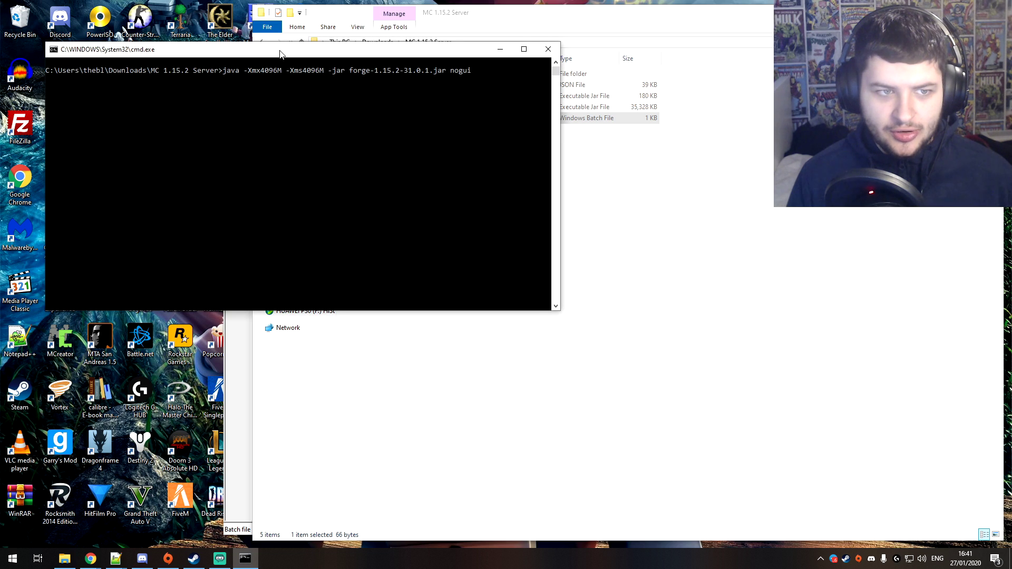
pyautogui.moveTo(279, 53); pyautogui.dragTo(438, 151)
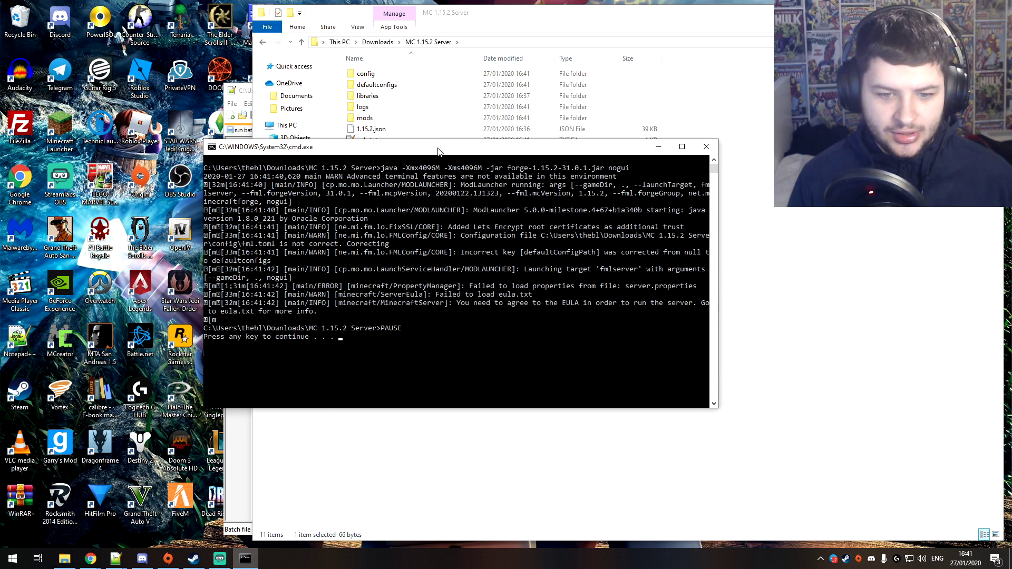
pyautogui.press('Return')
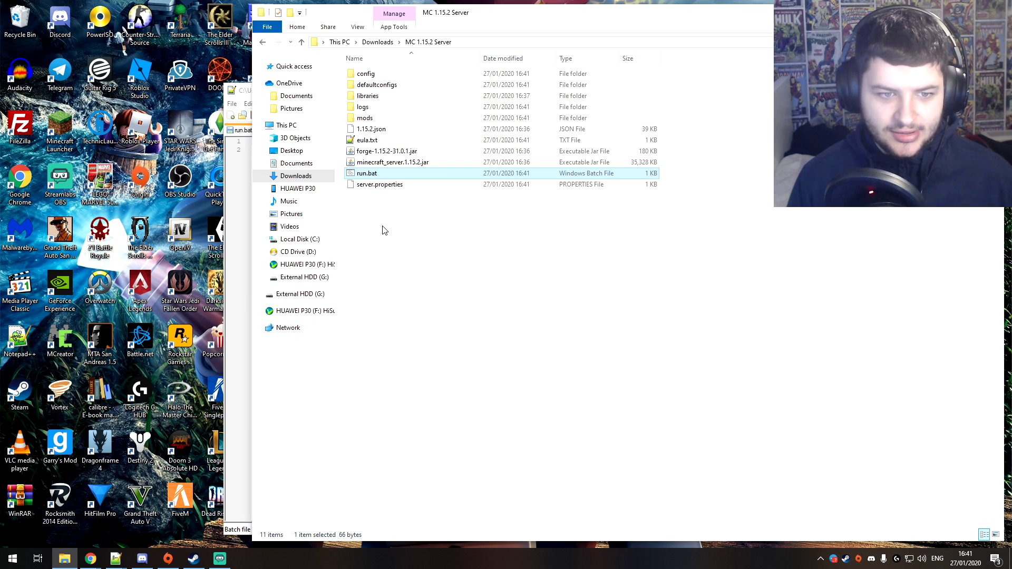
pyautogui.moveTo(463, 219); pyautogui.dragTo(360, 66)
pyautogui.click(419, 242)
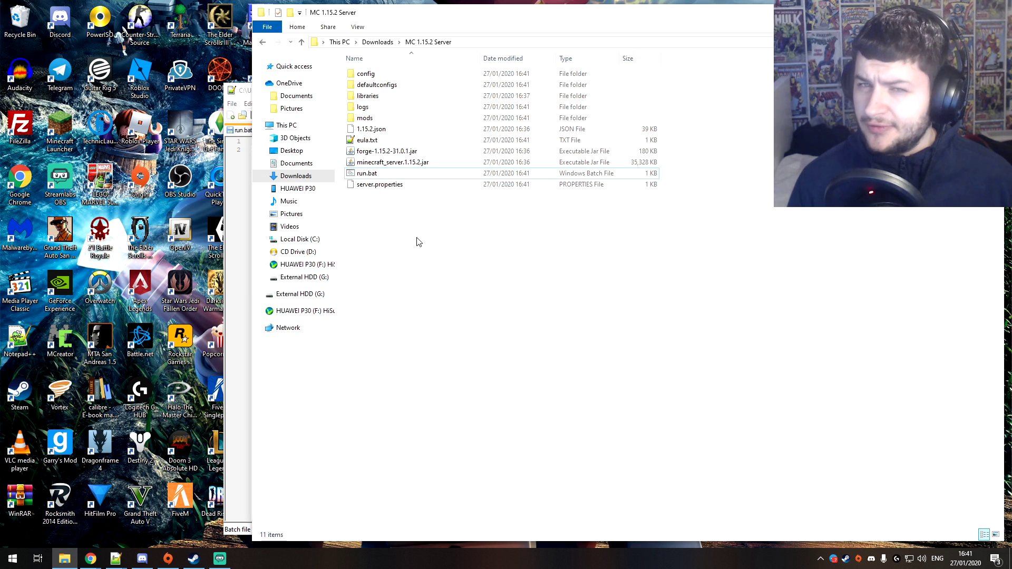
# Open eula.txt from the server folder, set eula to true, save the file and close the editor.
pyautogui.click(390, 154)
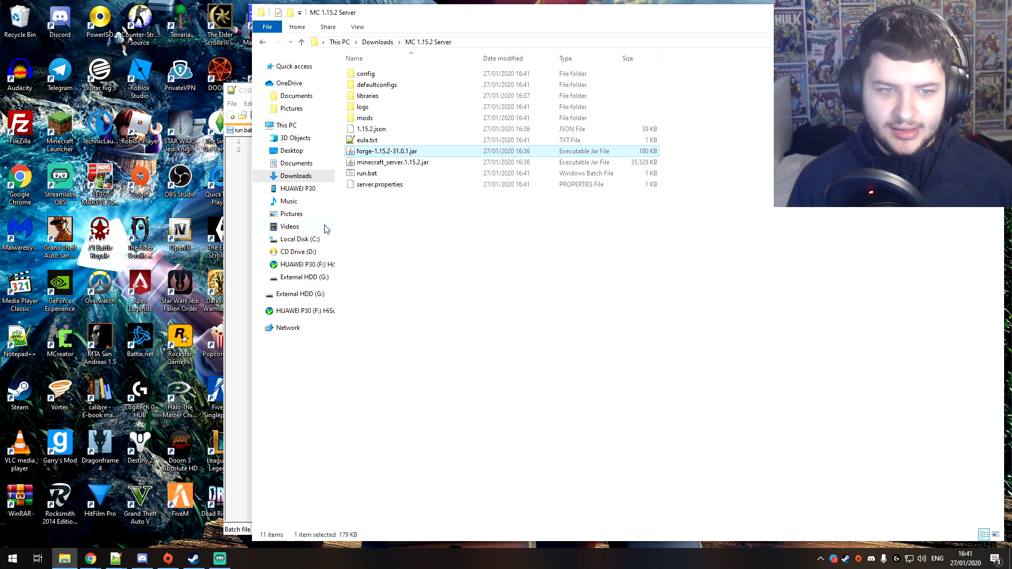
pyautogui.doubleClick(374, 141)
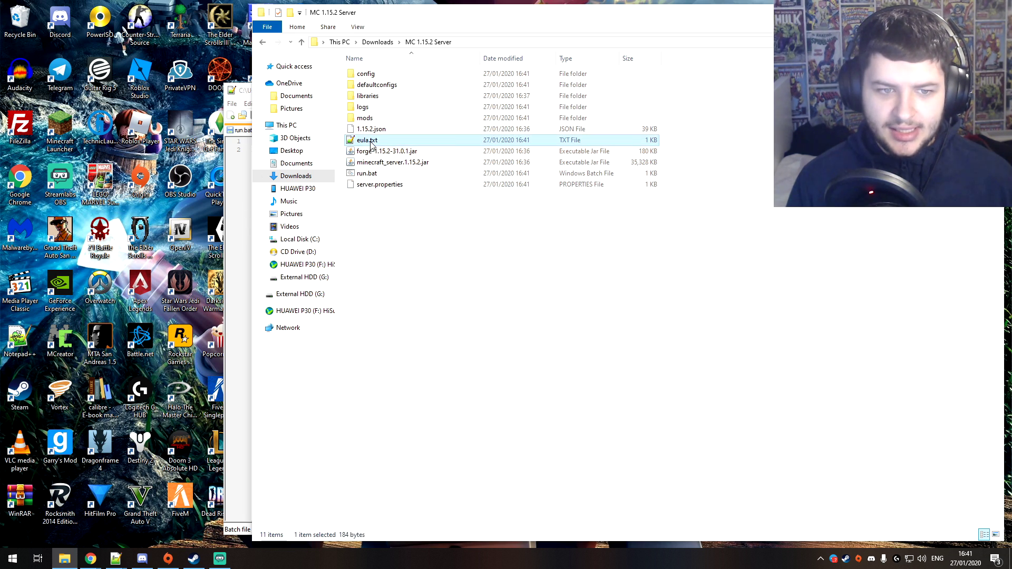
pyautogui.doubleClick(282, 159)
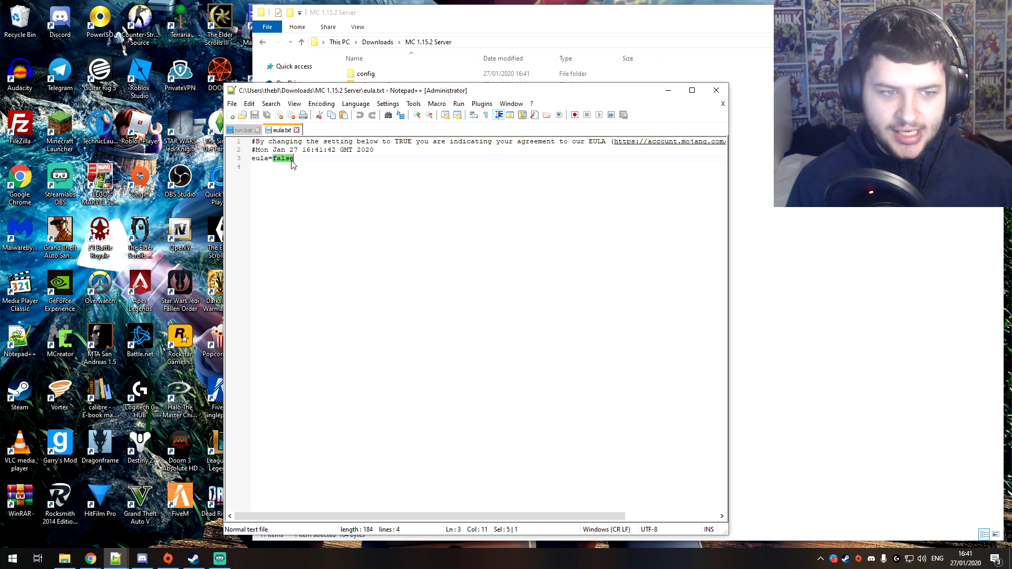
pyautogui.write('true')
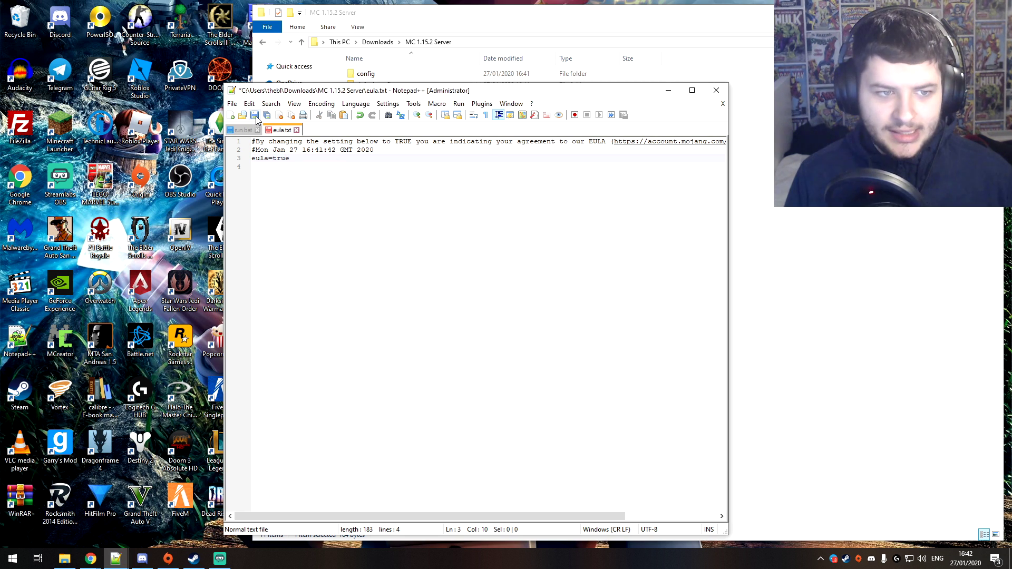
pyautogui.hotkey('ctrl', 's')
pyautogui.click(707, 94)
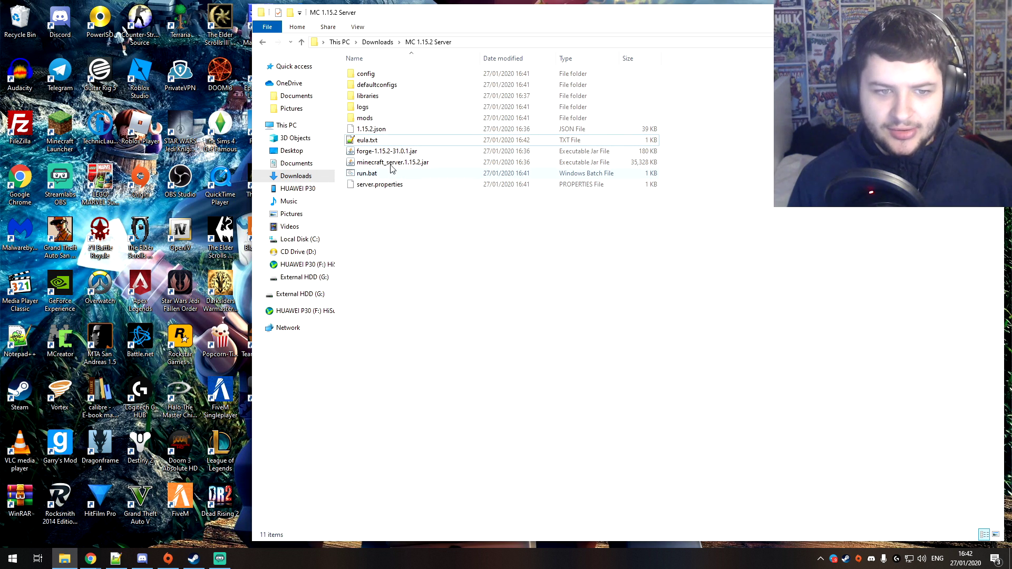
# Launch the server from run.bat again, let it finish preparing the spawn area, and close the console window.
pyautogui.rightClick(371, 174)
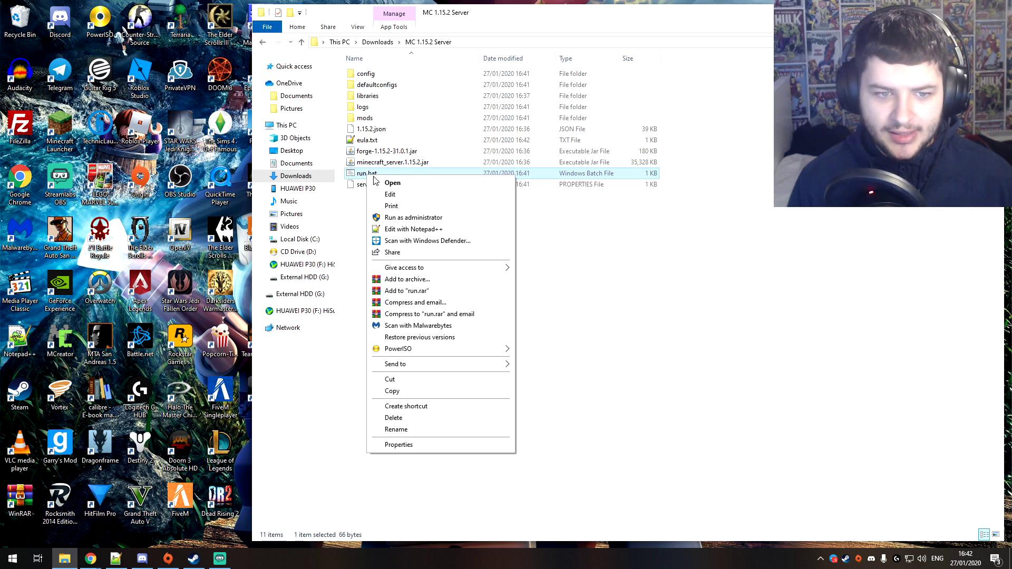
pyautogui.click(395, 217)
pyautogui.moveTo(291, 70); pyautogui.dragTo(390, 129)
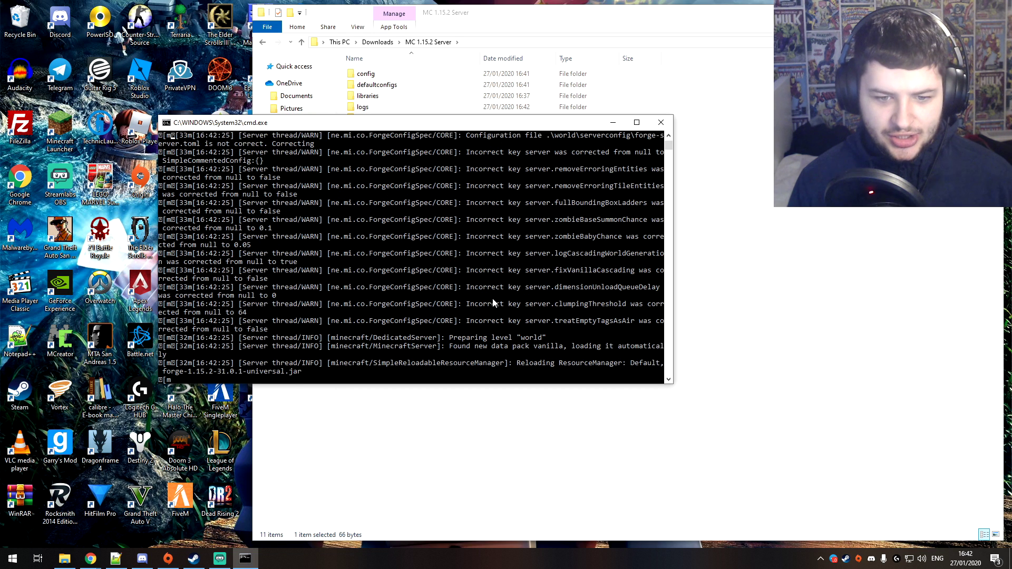
pyautogui.scroll(-1, 477, 306)
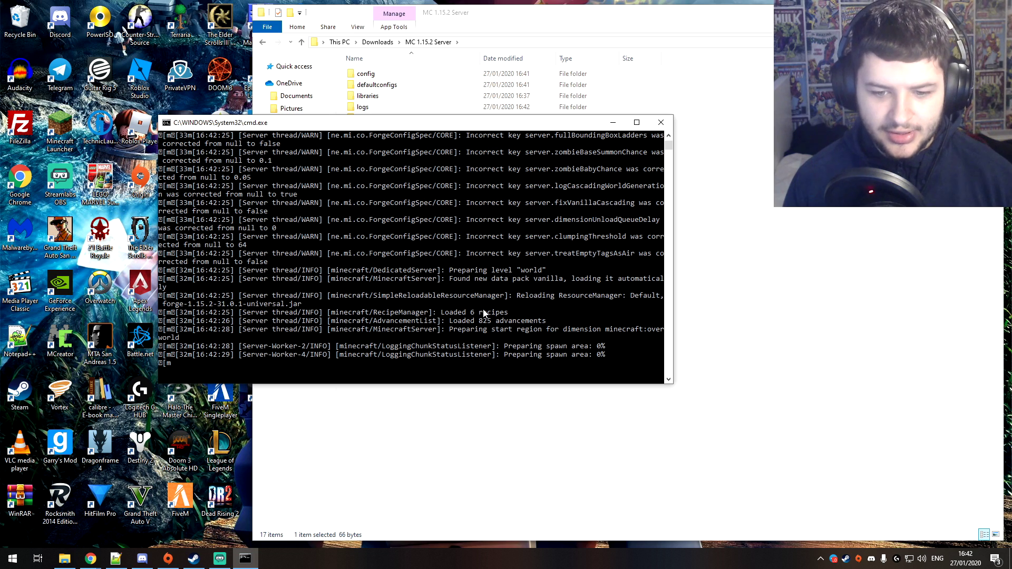
pyautogui.scroll(-4, 522, 289)
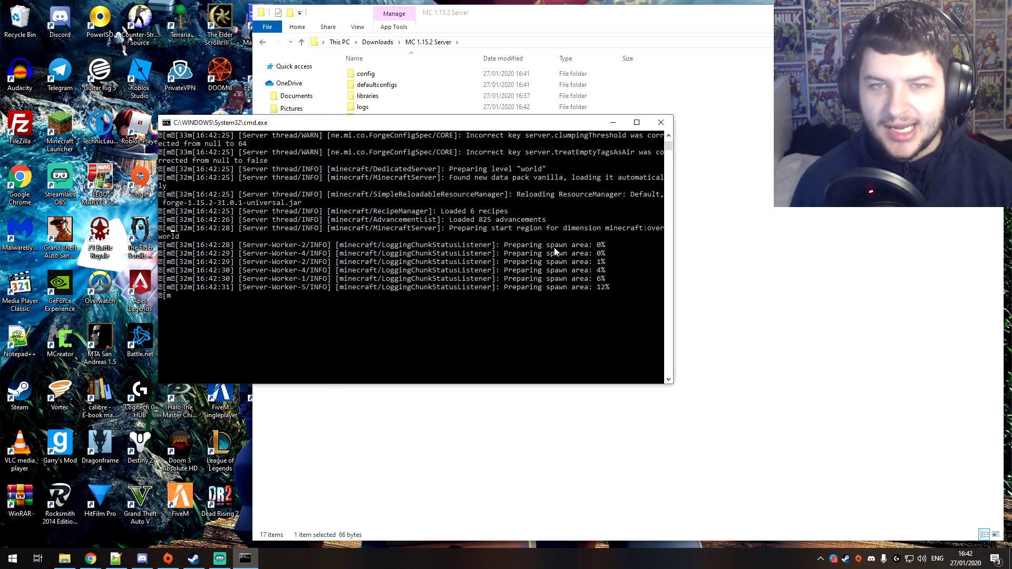
pyautogui.scroll(-2, 529, 248)
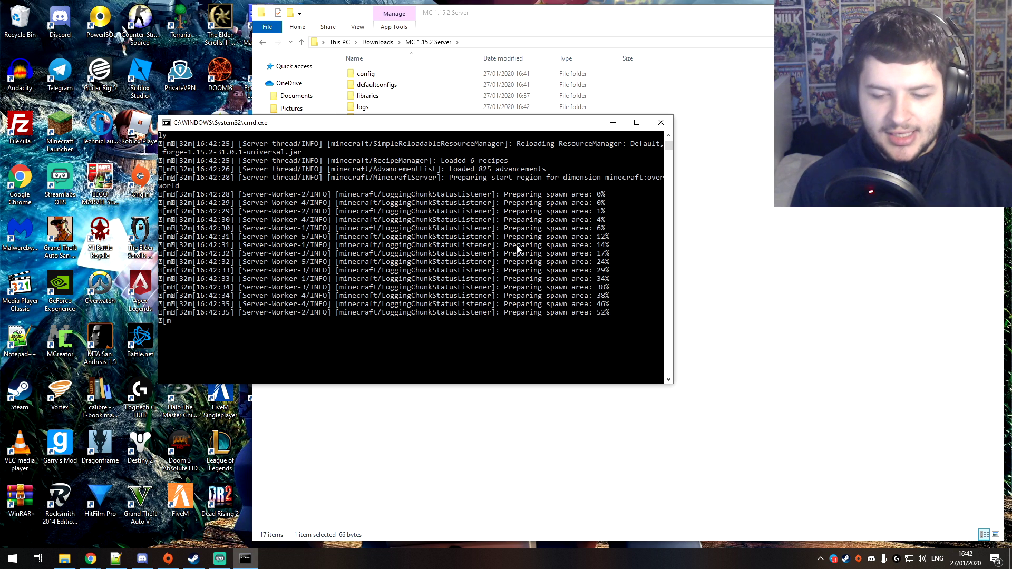
pyautogui.scroll(-4, 514, 246)
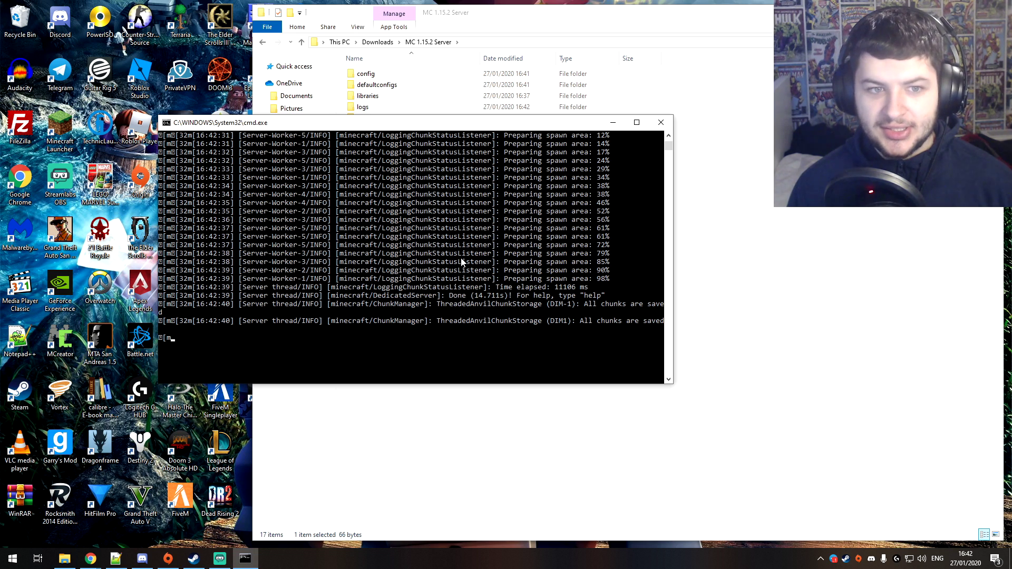
pyautogui.click(660, 123)
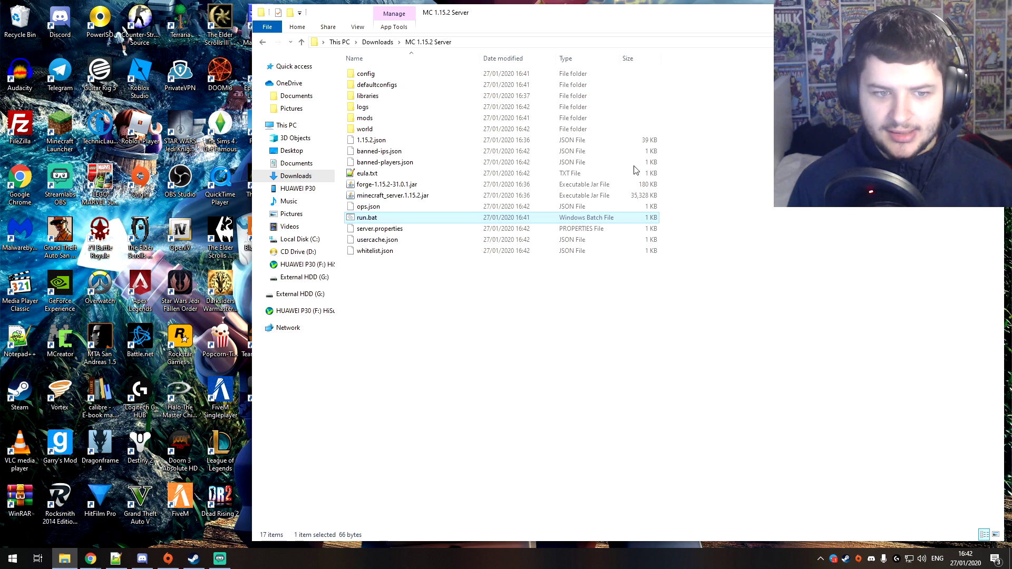
# Open server.properties from the MC 1.15.2 Server folder in Notepad++.
pyautogui.click(509, 289)
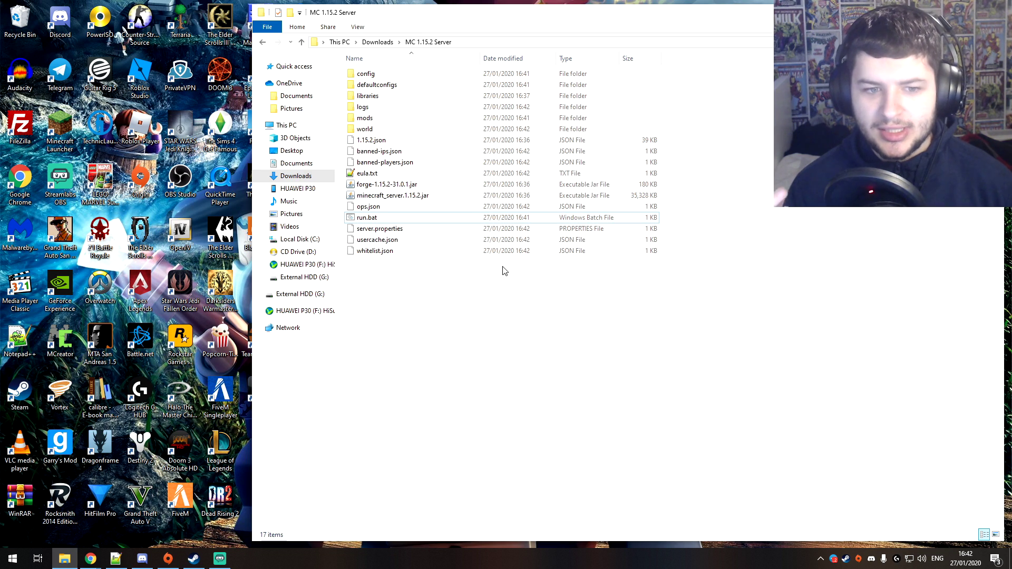
pyautogui.click(390, 232)
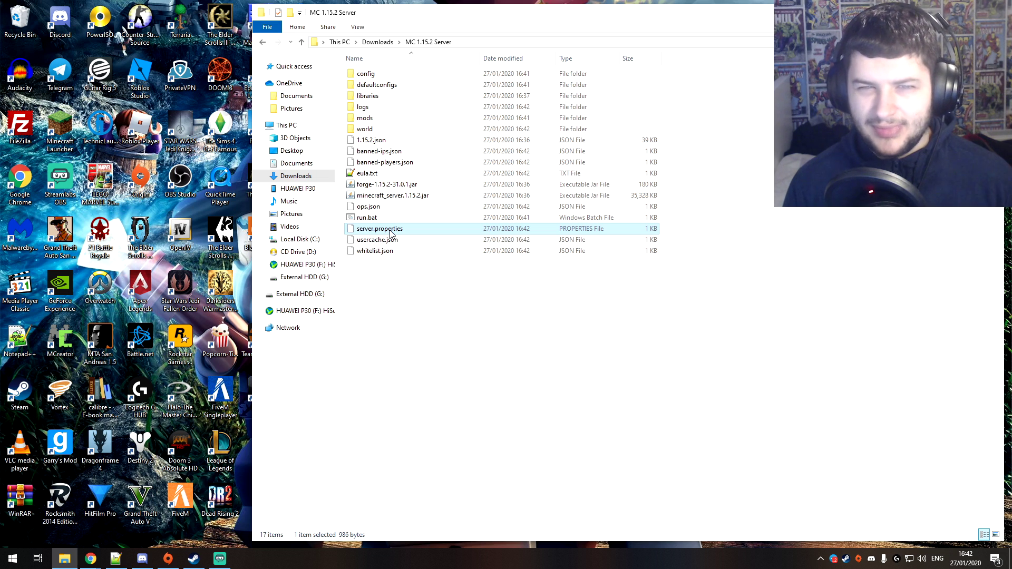
pyautogui.rightClick(390, 234)
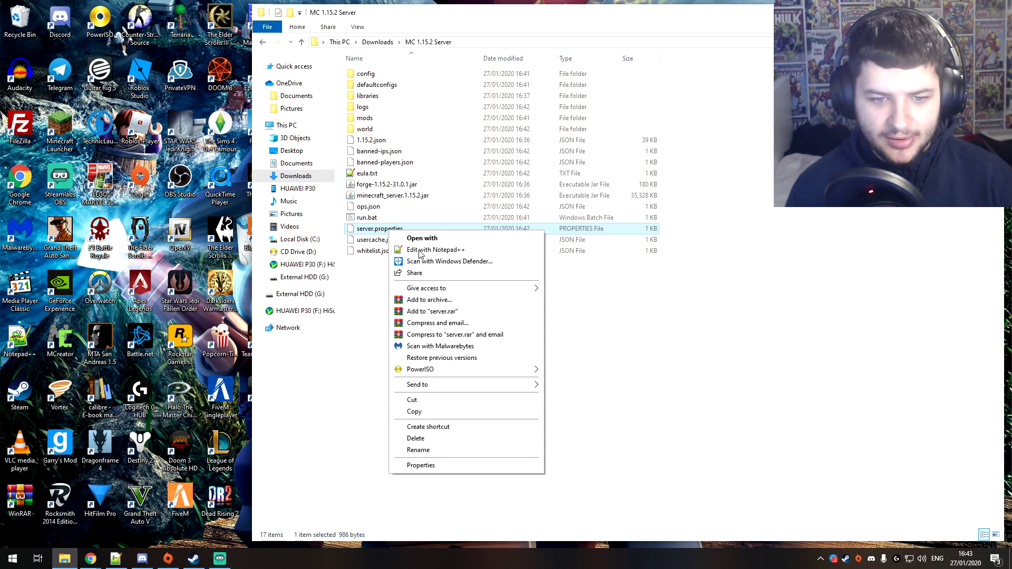
pyautogui.click(436, 250)
pyautogui.moveTo(269, 49); pyautogui.dragTo(361, 61)
# Review the allow-flight, allow-nether, broadcast and difficulty settings in server.properties.
pyautogui.click(365, 143)
pyautogui.moveTo(355, 127); pyautogui.dragTo(278, 127)
pyautogui.click(338, 126)
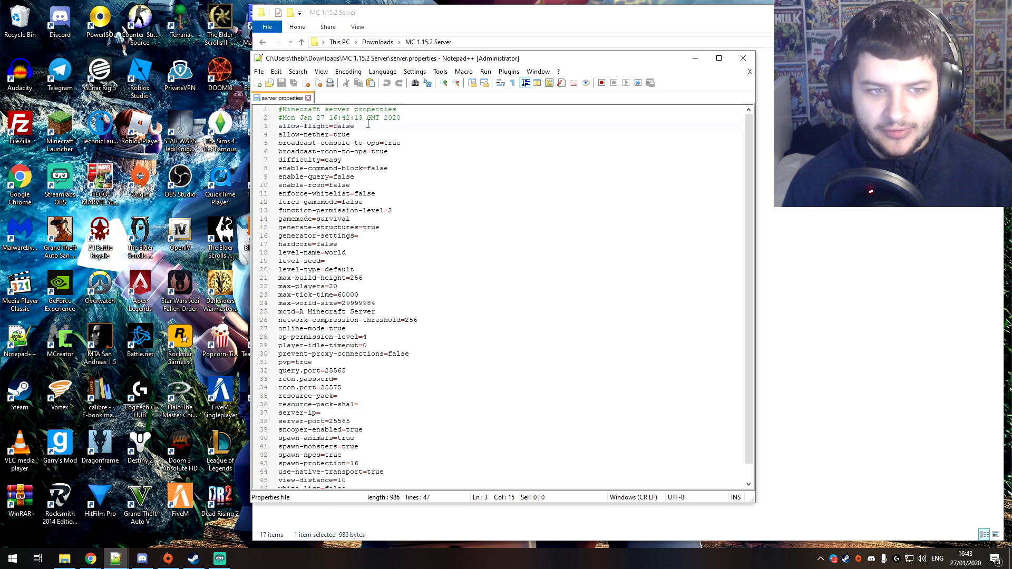
pyautogui.moveTo(350, 134); pyautogui.dragTo(279, 135)
pyautogui.click(307, 134)
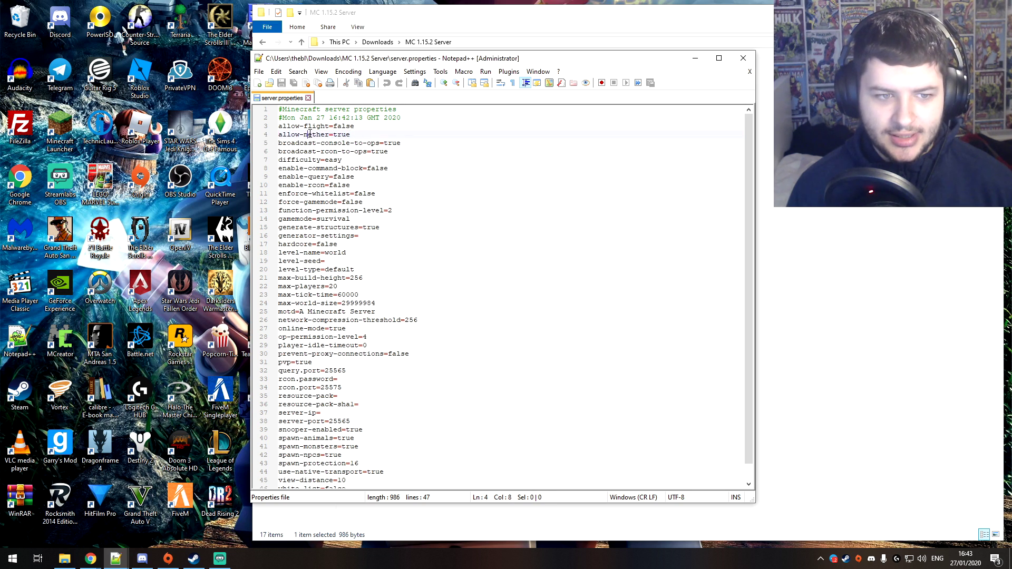
pyautogui.moveTo(403, 144); pyautogui.dragTo(327, 163)
pyautogui.click(341, 159)
pyautogui.click(339, 160)
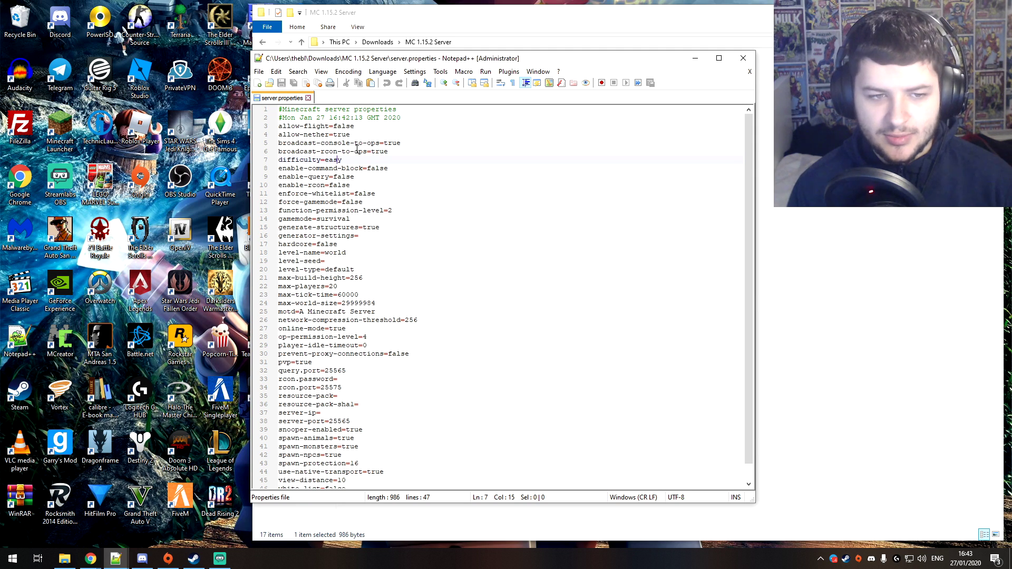
# Examine the enable-command-block, enable-rcon, enforce-whitelist and gamemode settings in server.properties.
pyautogui.moveTo(389, 168); pyautogui.dragTo(366, 169)
pyautogui.click(363, 169)
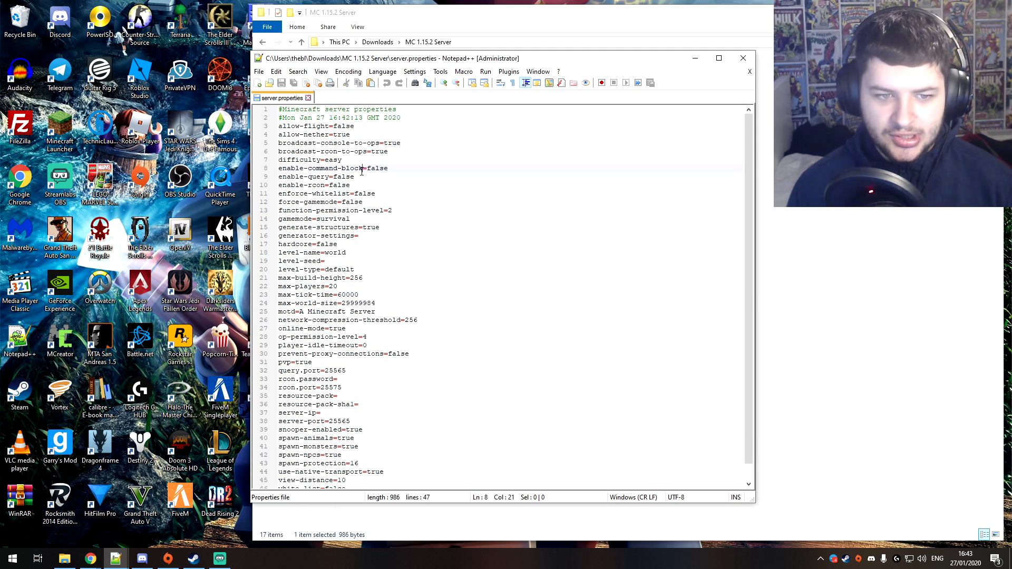
pyautogui.moveTo(393, 165); pyautogui.dragTo(367, 168)
pyautogui.click(349, 159)
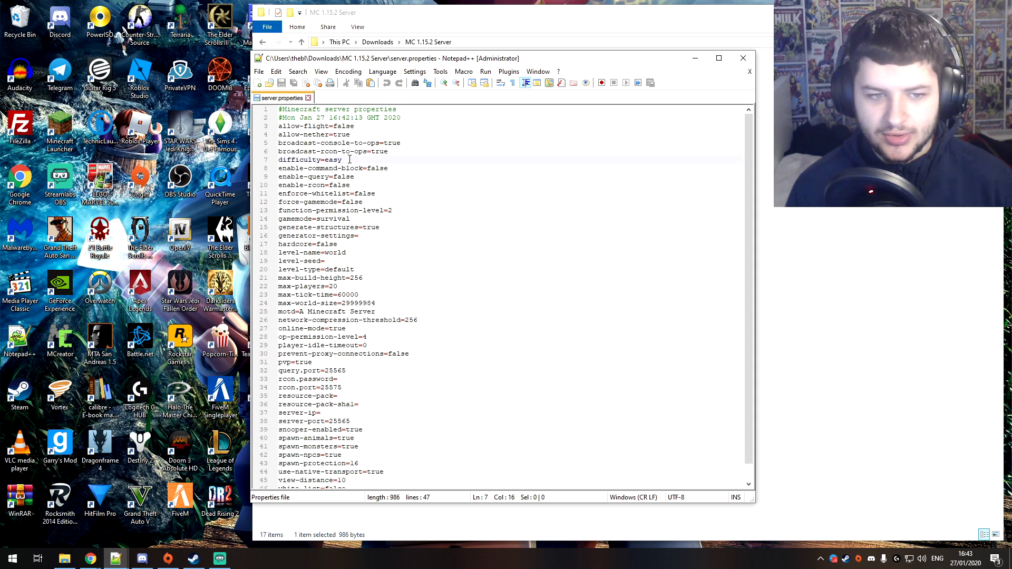
pyautogui.click(311, 185)
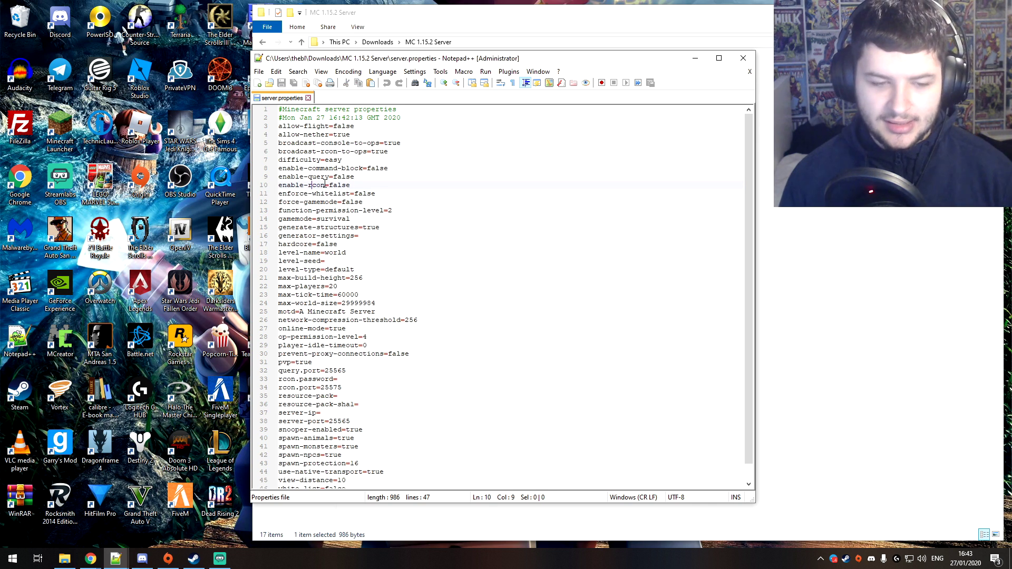
pyautogui.moveTo(329, 193); pyautogui.dragTo(371, 193)
pyautogui.moveTo(317, 219); pyautogui.dragTo(355, 218)
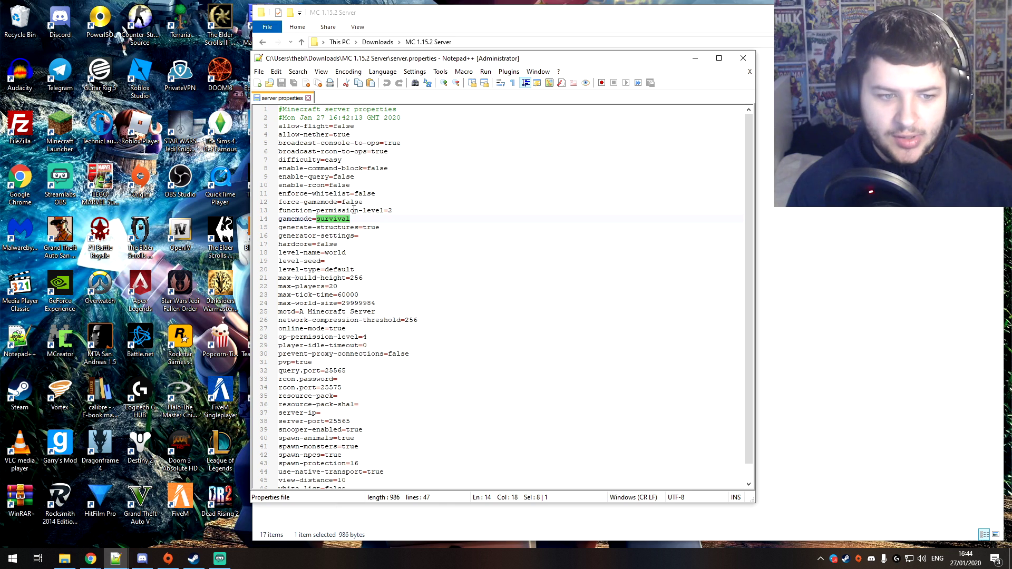
pyautogui.scroll(-1, 342, 241)
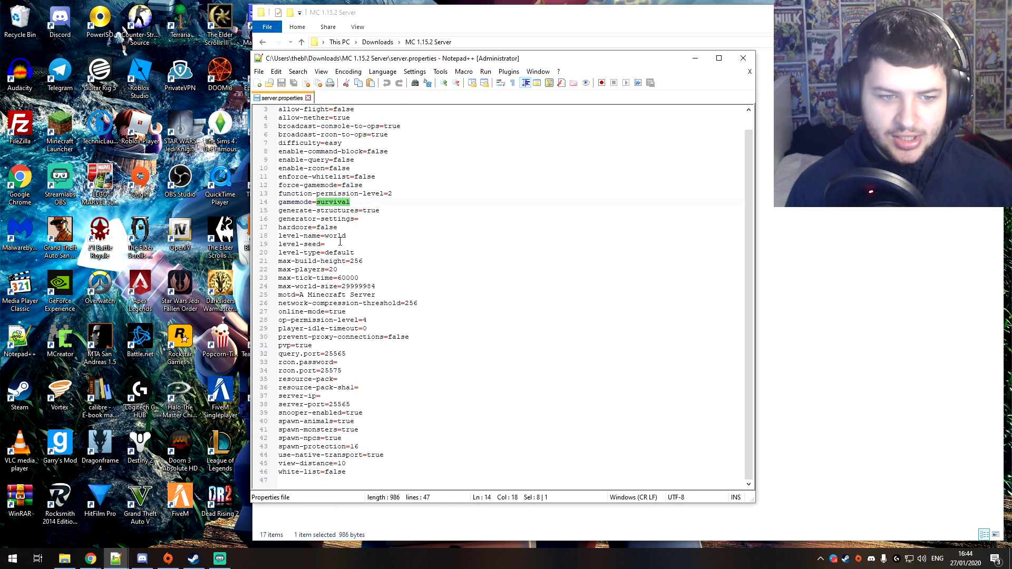
# Compare the level-name setting in server.properties with the world folder in the MC 1.15.2 Server folder.
pyautogui.doubleClick(335, 235)
pyautogui.click(346, 236)
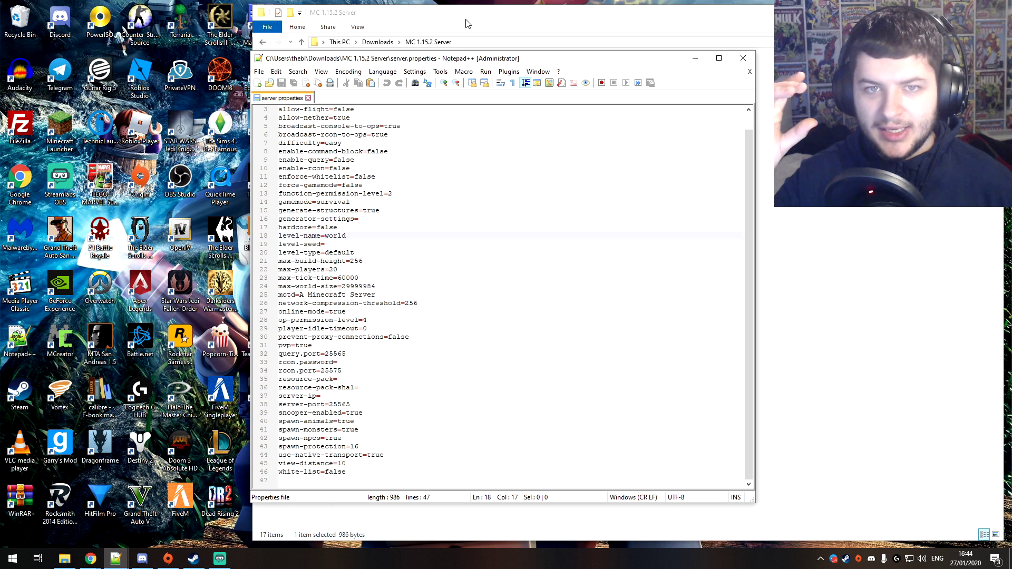
pyautogui.click(467, 23)
pyautogui.click(364, 131)
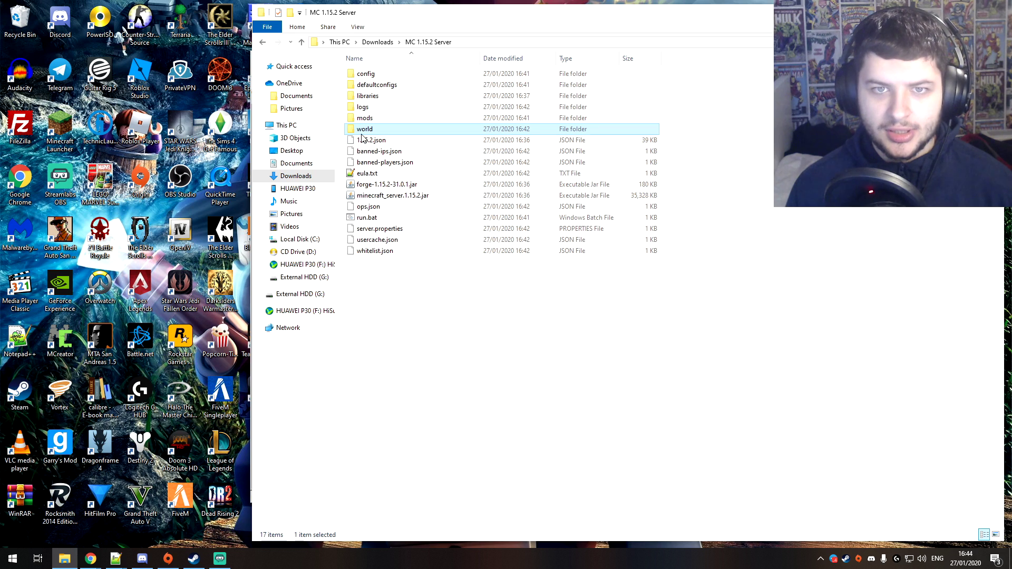
pyautogui.click(116, 558)
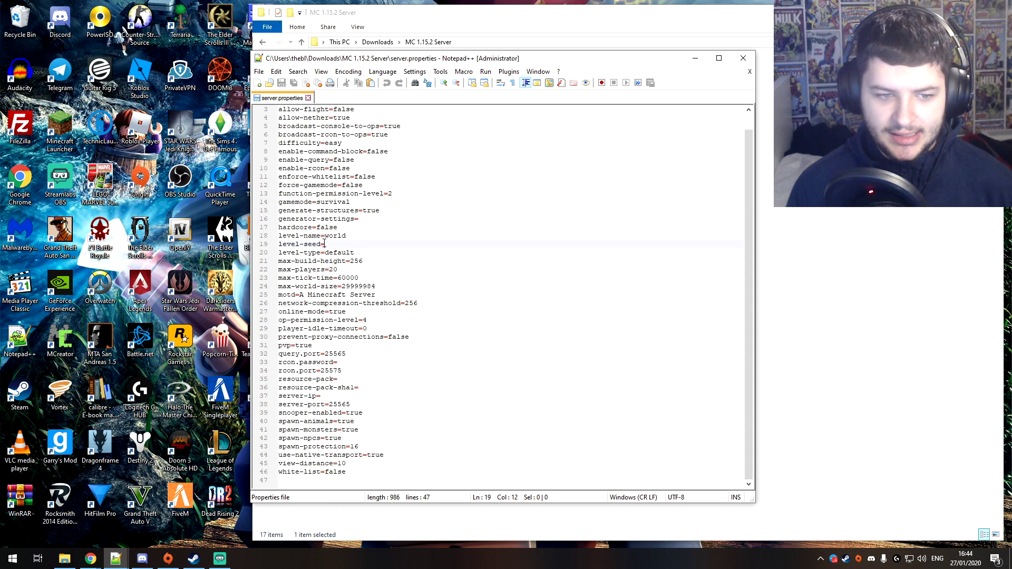
pyautogui.click(396, 21)
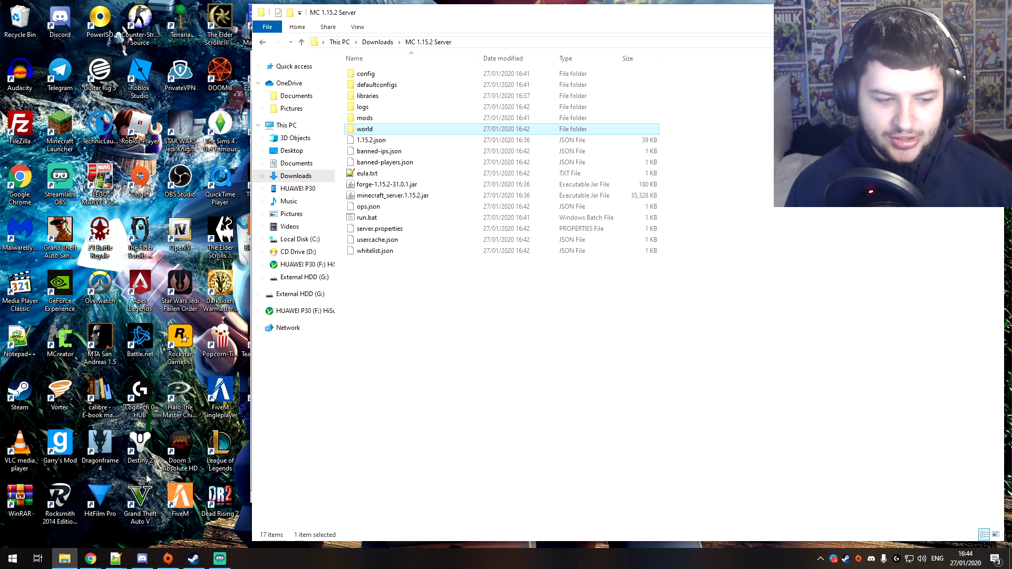
pyautogui.click(116, 558)
# Replace the default motd in server.properties with a welcome message naming the server owner's username, ending in "Server".
pyautogui.moveTo(340, 269); pyautogui.dragTo(332, 270)
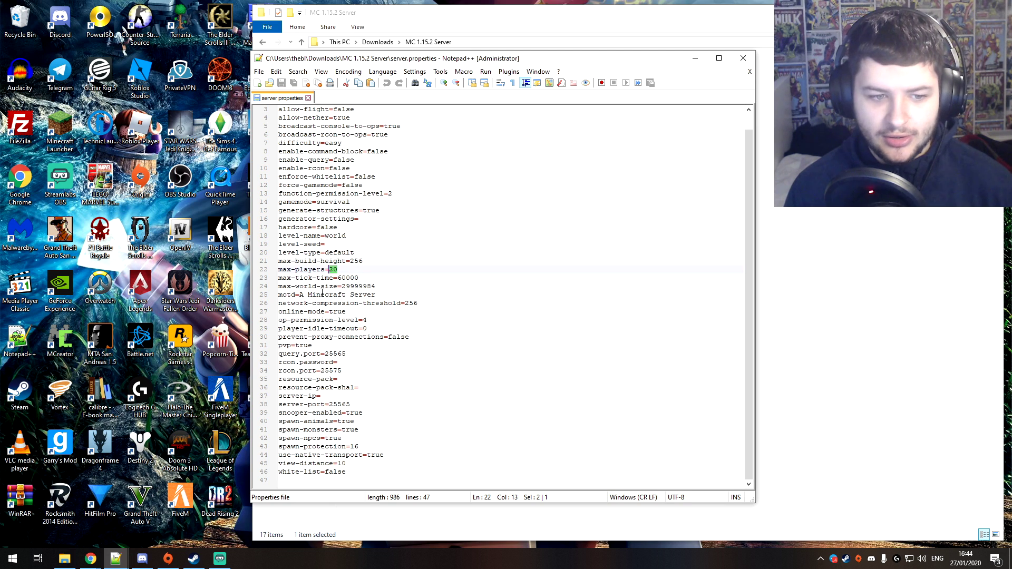
pyautogui.moveTo(300, 295); pyautogui.dragTo(379, 293)
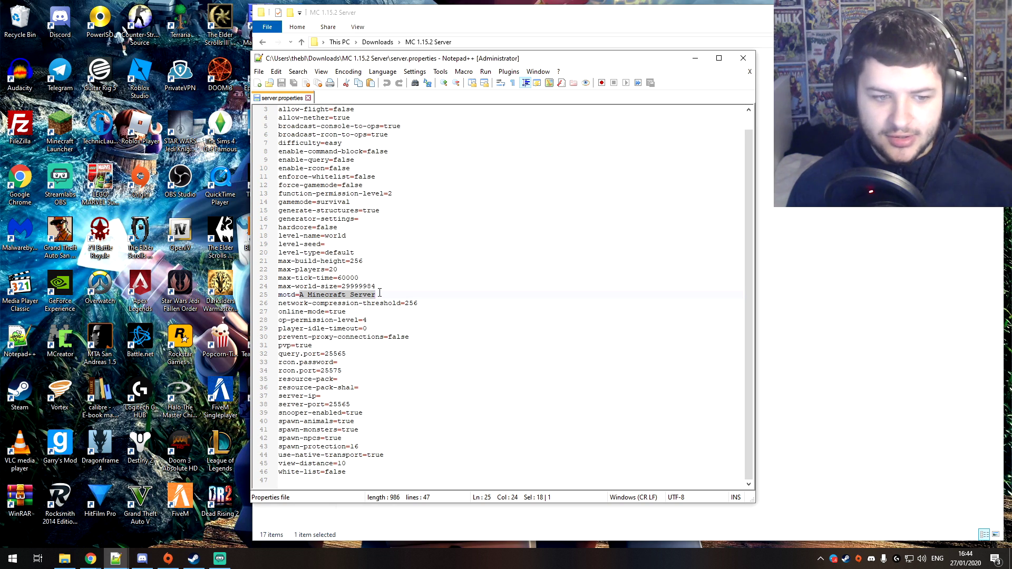
pyautogui.write("Welcome to thebluecrusader's ")
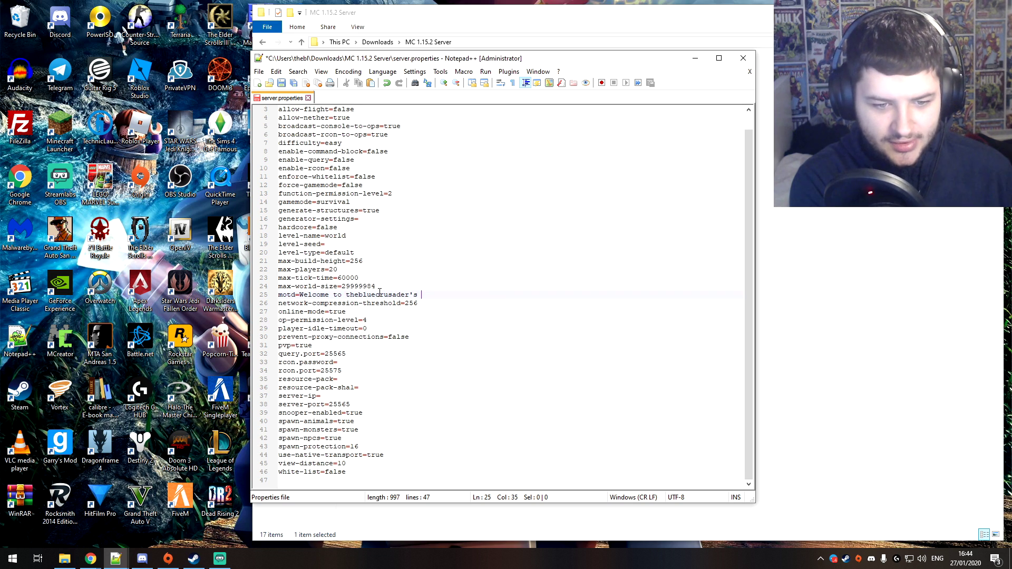
pyautogui.write('Server')
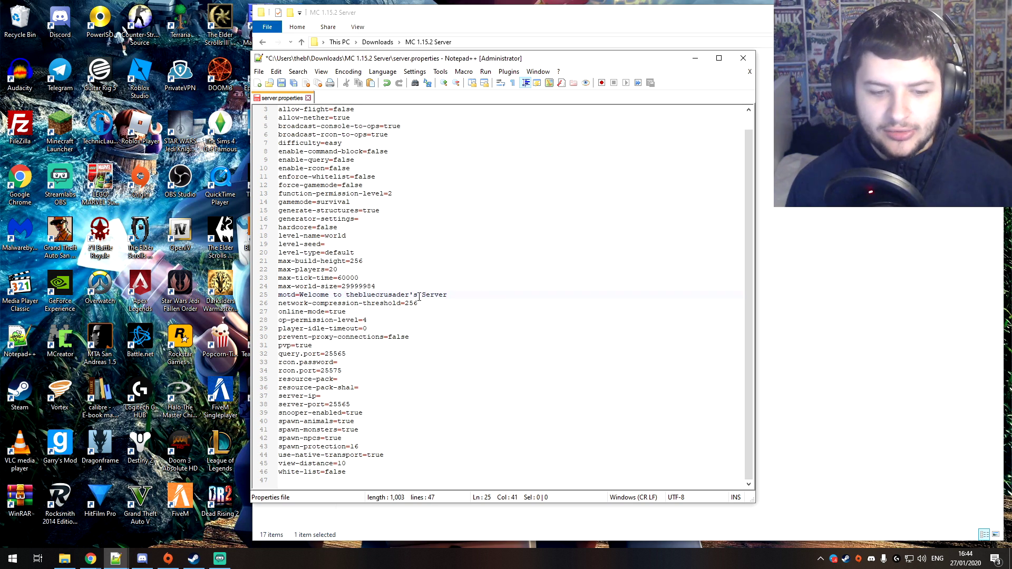
# Review the pvp, server-ip and resource-pack settings in server.properties.
pyautogui.click(321, 346)
pyautogui.moveTo(321, 346); pyautogui.dragTo(281, 345)
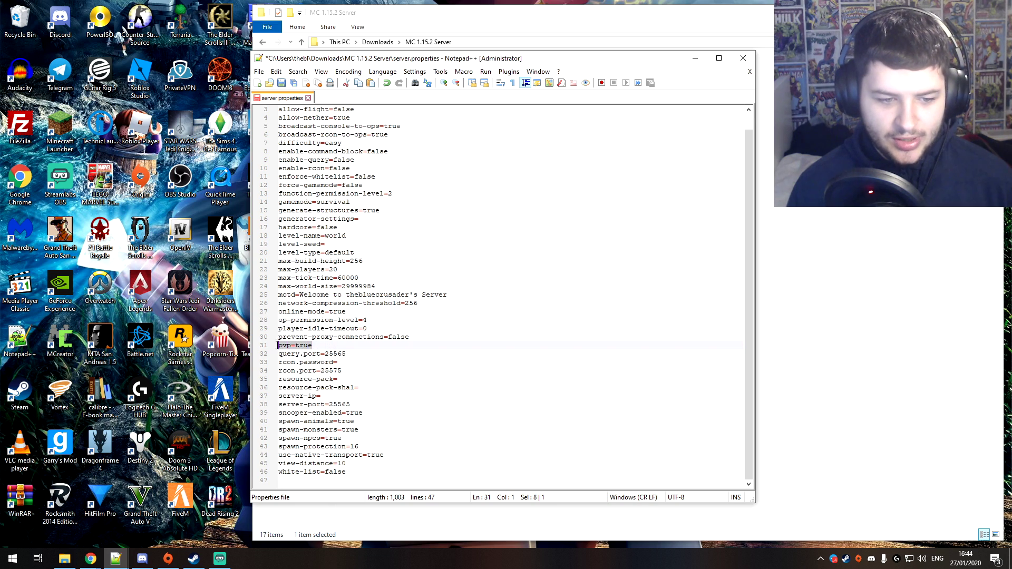
pyautogui.click(354, 348)
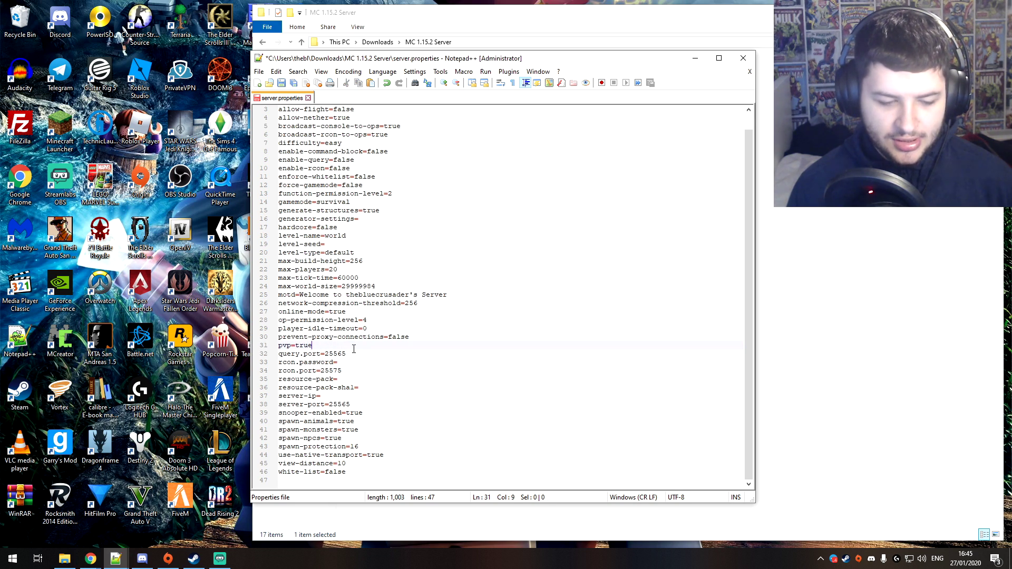
pyautogui.click(325, 395)
pyautogui.click(338, 399)
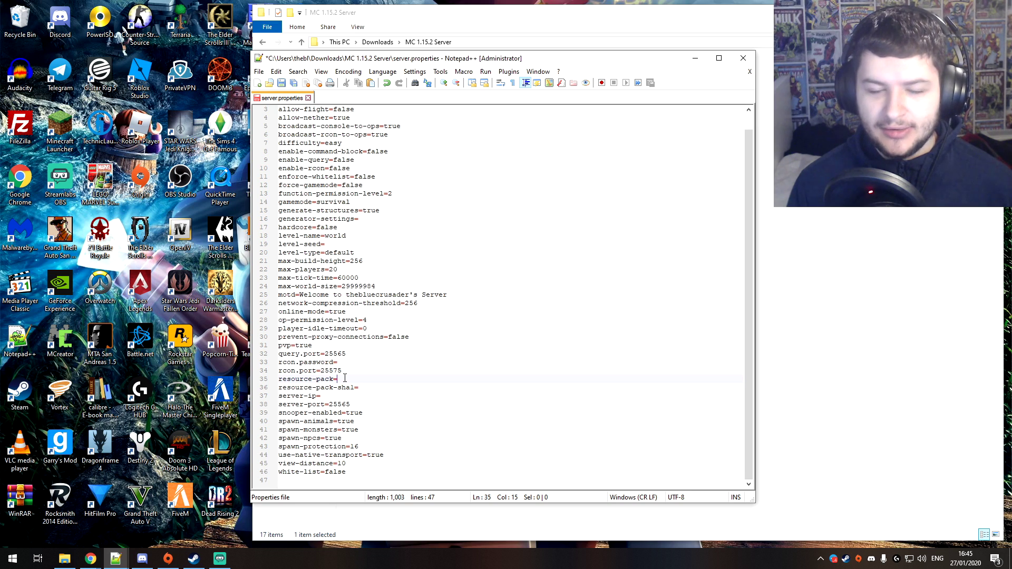
# Examine the spawn-animals, spawn-monsters, spawn-npcs, spawn-protection, view-distance and white-list settings in server.properties.
pyautogui.moveTo(355, 421); pyautogui.dragTo(279, 422)
pyautogui.click(279, 421)
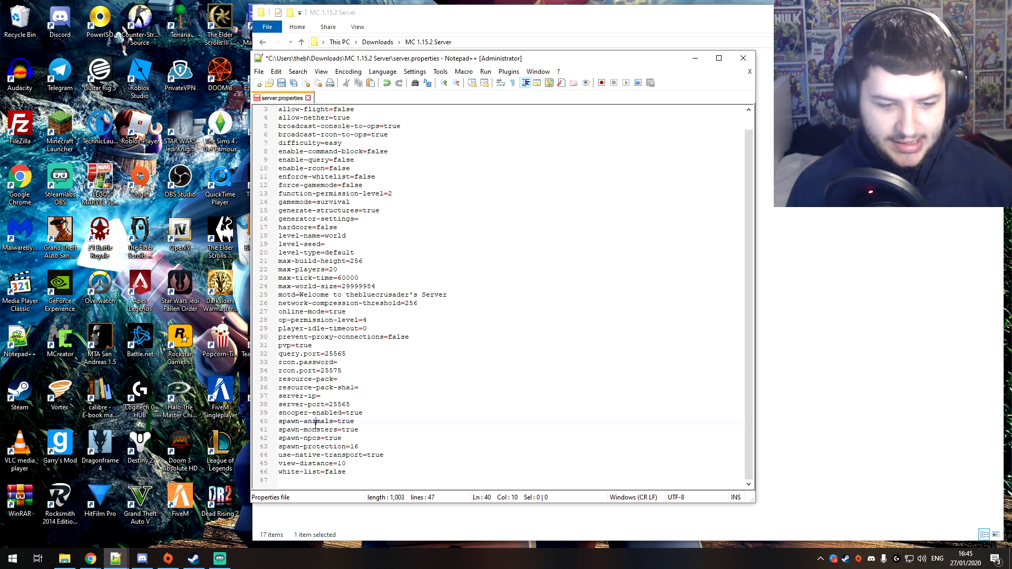
pyautogui.moveTo(343, 437); pyautogui.dragTo(278, 446)
pyautogui.click(346, 455)
pyautogui.moveTo(360, 465); pyautogui.dragTo(316, 472)
pyautogui.click(346, 471)
pyautogui.click(354, 446)
# Save server.properties and close Notepad++ to return to the MC 1.15.2 Server folder.
pyautogui.scroll(1, 355, 446)
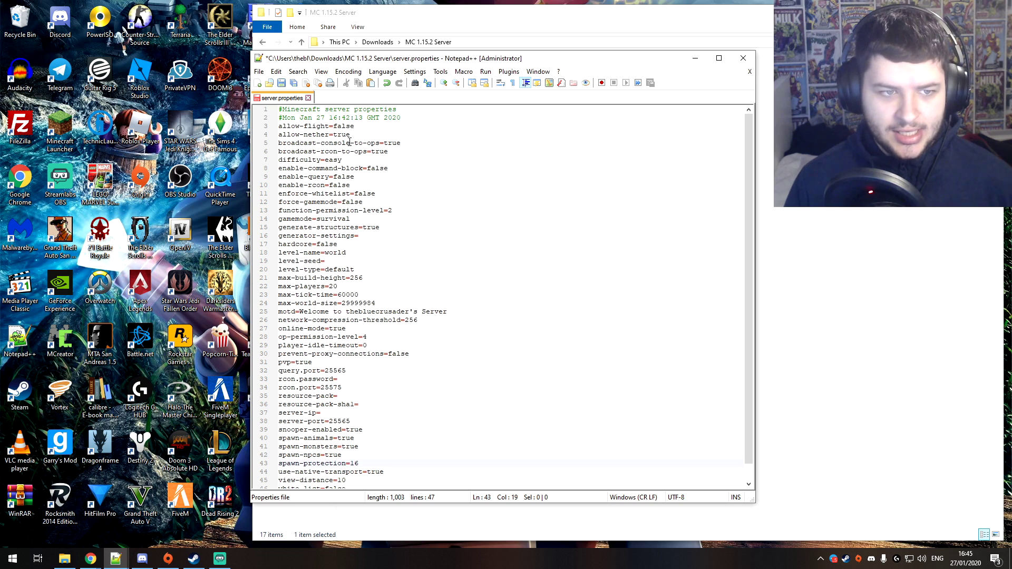
pyautogui.click(281, 83)
pyautogui.click(742, 58)
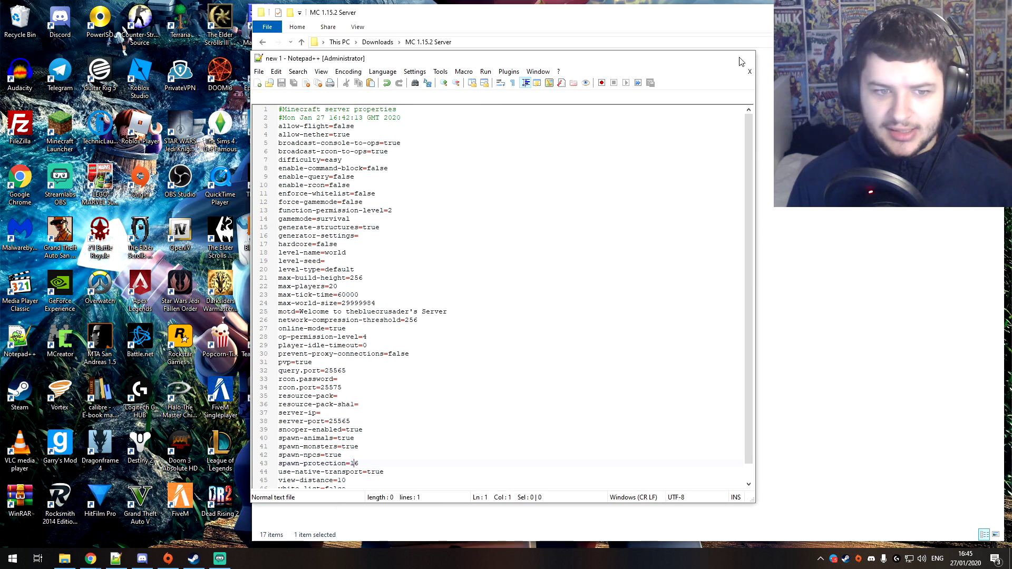
pyautogui.click(446, 271)
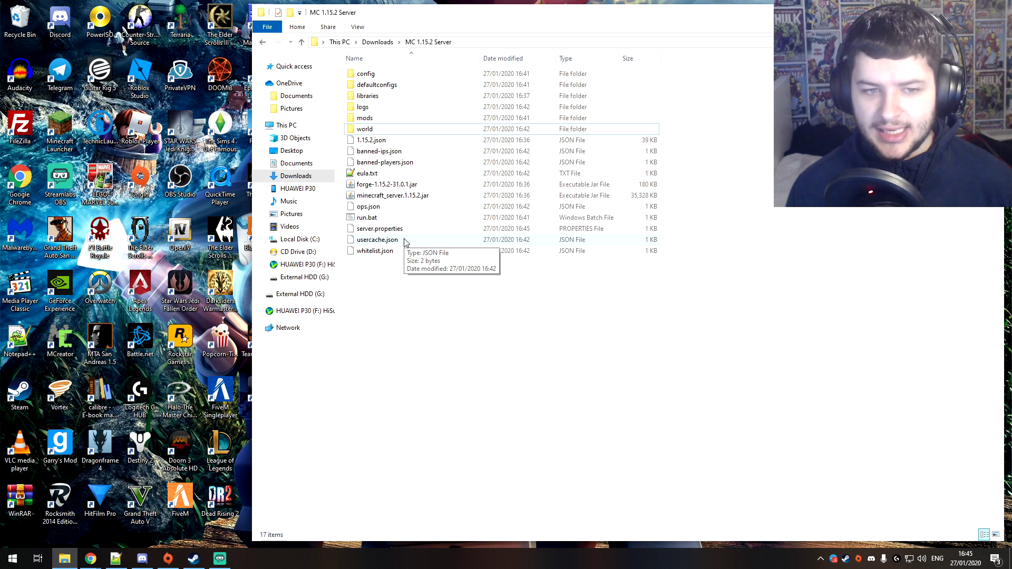
# Switch to the CurseForge Minecraft mods page in Chrome and filter the mods to game version 1.15.2.
pyautogui.hotkey('alt', 'Tab')
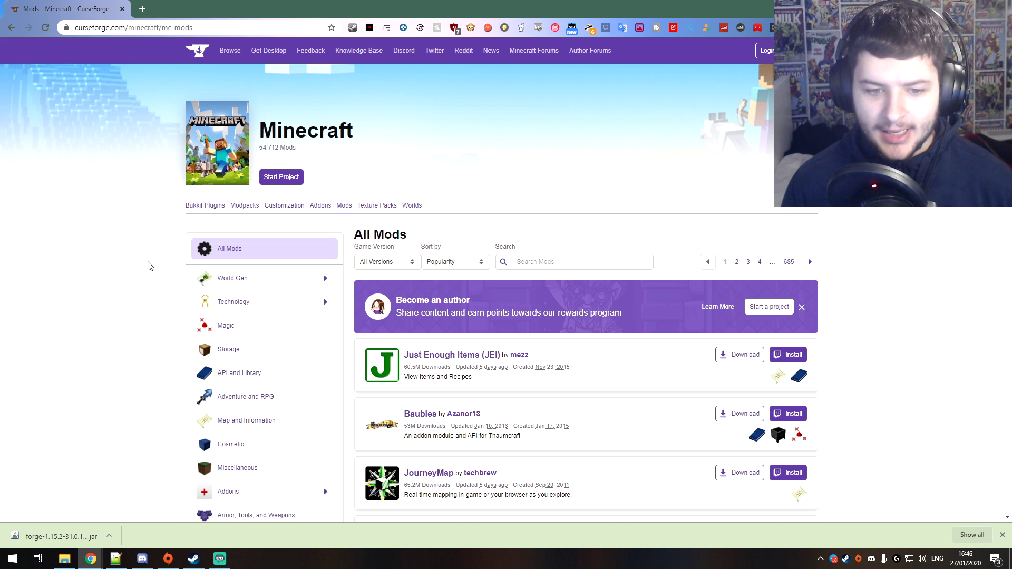
pyautogui.scroll(-2, 176, 255)
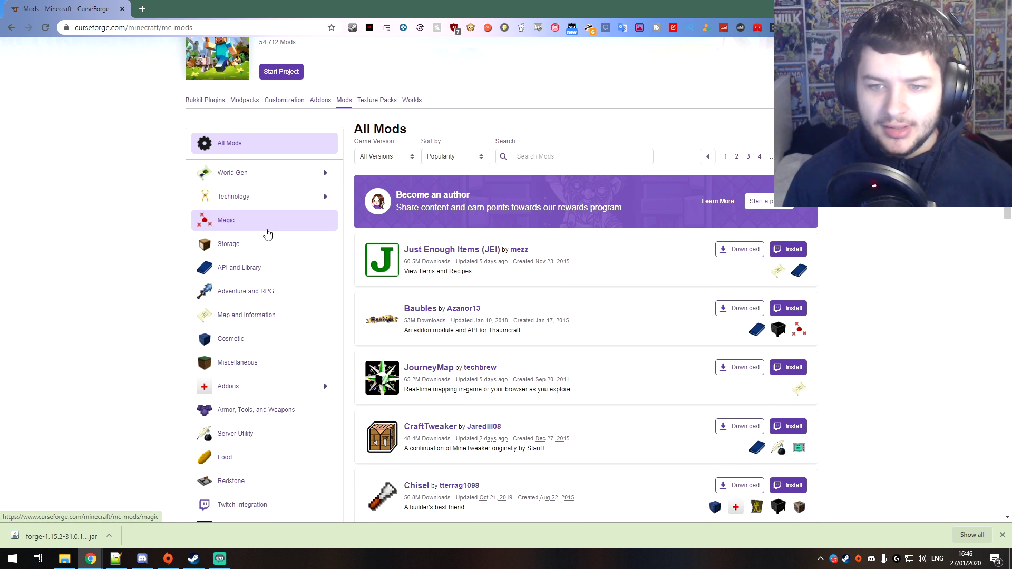
pyautogui.click(383, 156)
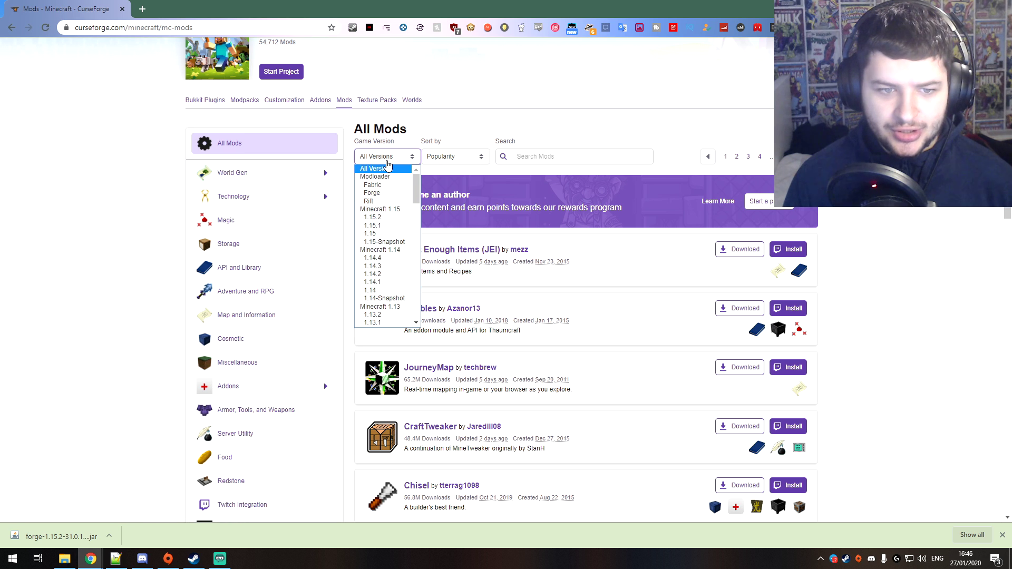
pyautogui.click(377, 218)
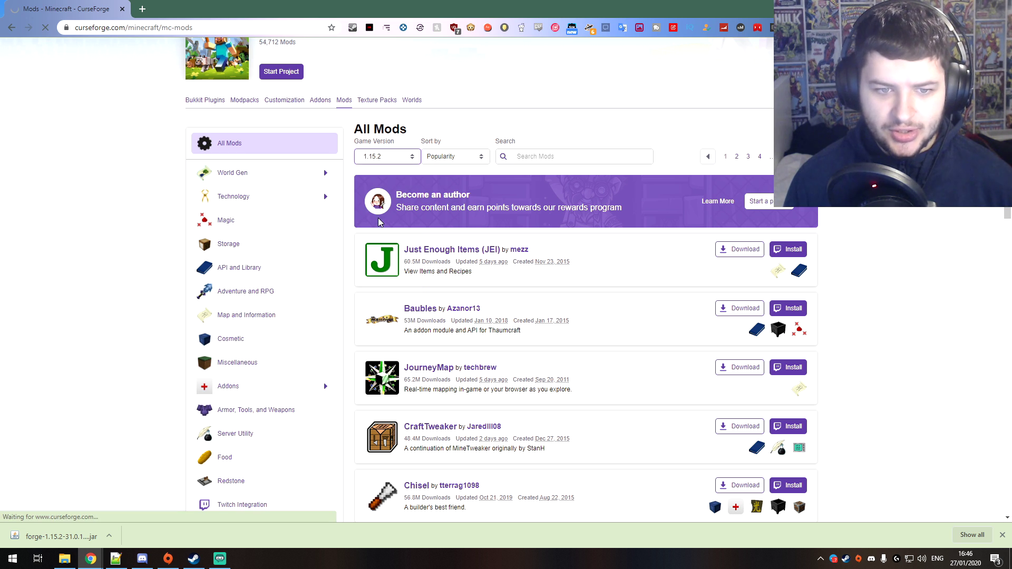
pyautogui.scroll(-3, 391, 174)
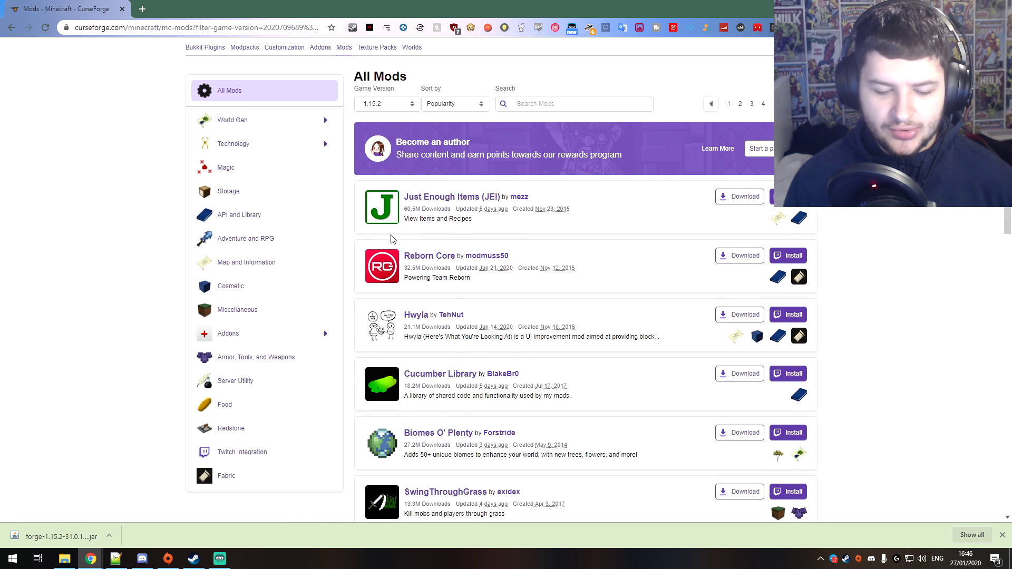
pyautogui.scroll(-1, 393, 240)
pyautogui.scroll(-3, 411, 218)
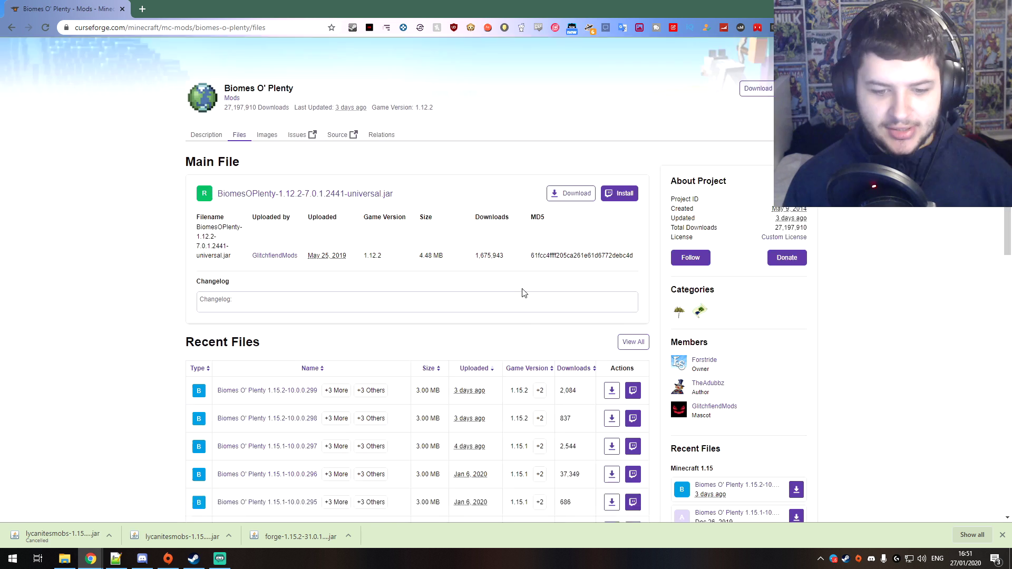
# Download the Biomes O' Plenty 1.15.2-10.0.0.299 file from the mod's recent files.
pyautogui.scroll(-1, 524, 292)
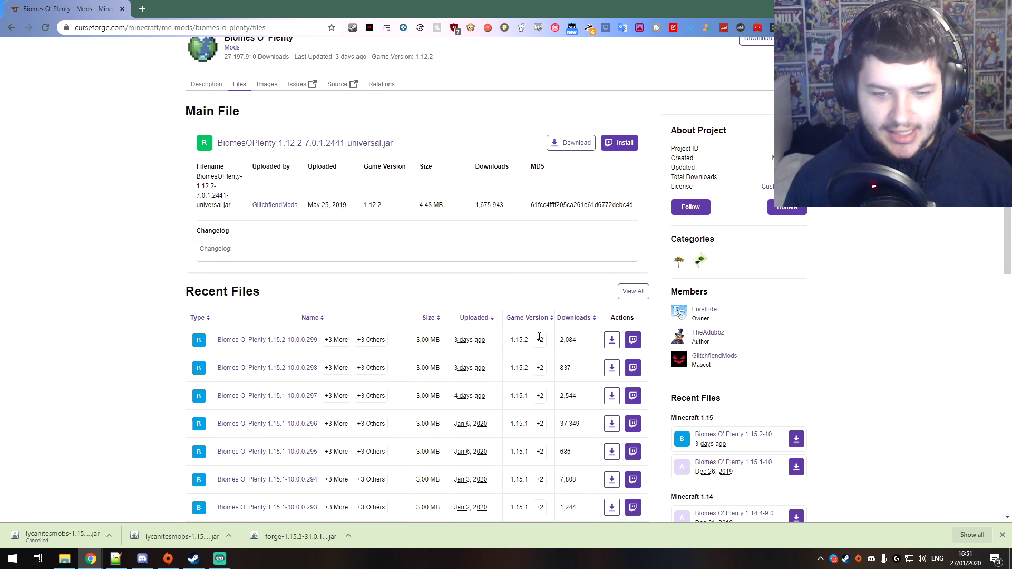
pyautogui.scroll(-1, 517, 348)
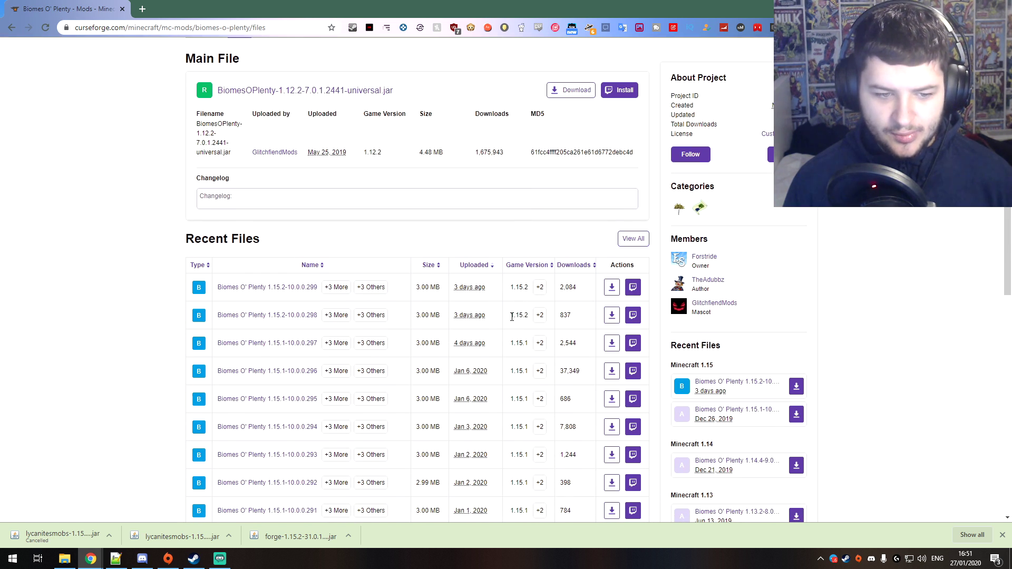
pyautogui.moveTo(477, 315)
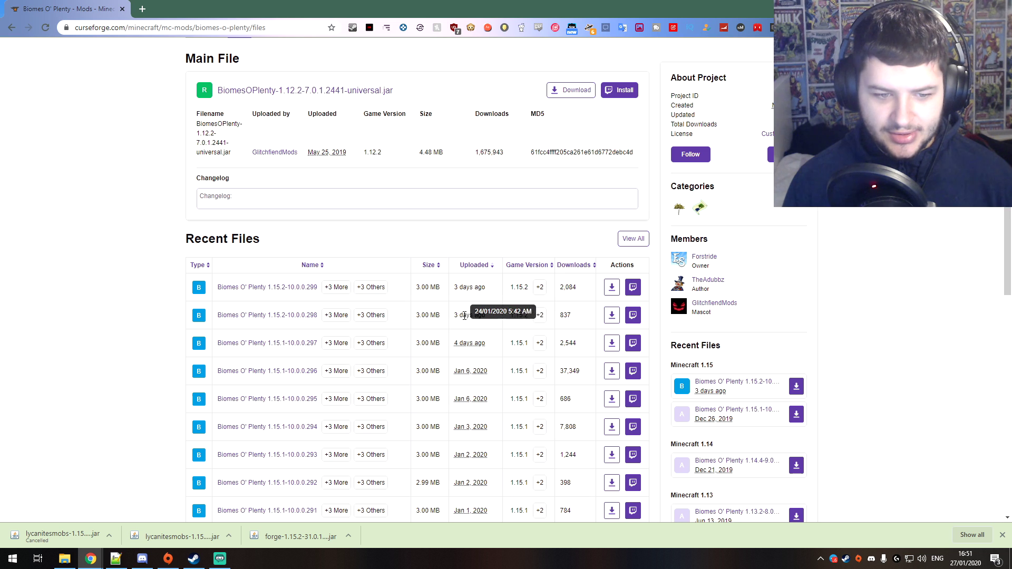
pyautogui.click(612, 287)
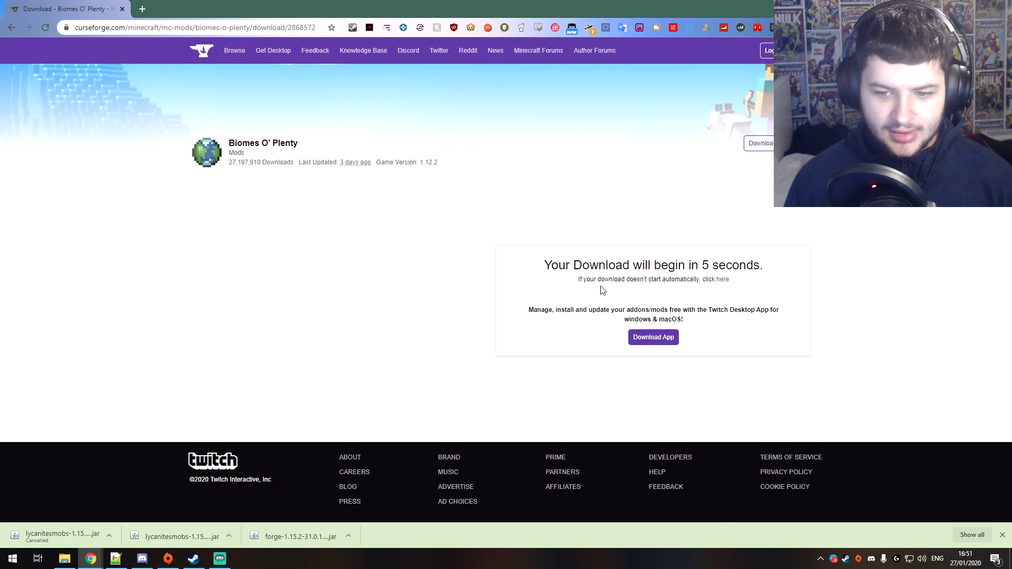
pyautogui.click(725, 280)
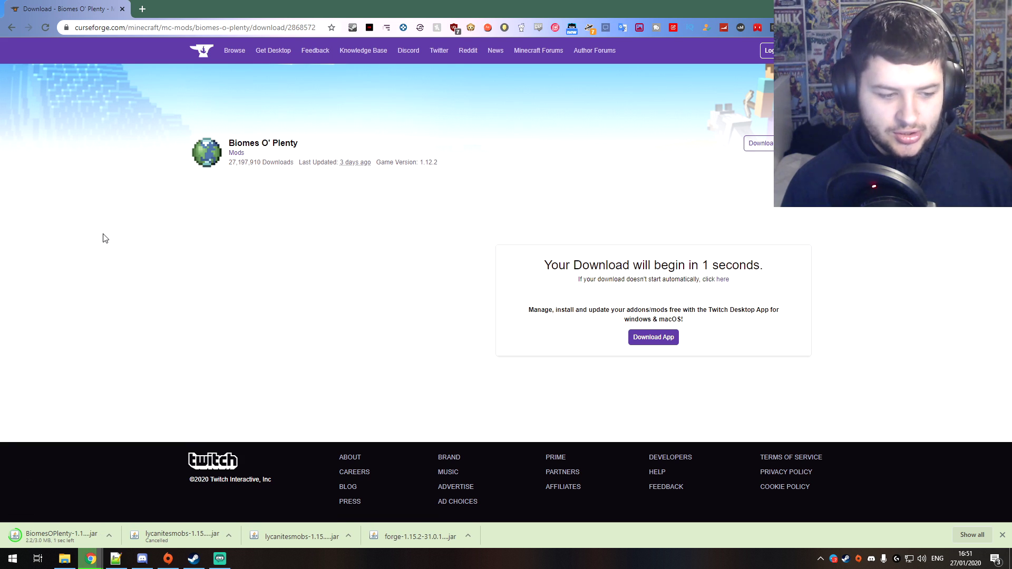
pyautogui.click(216, 535)
pyautogui.click(177, 535)
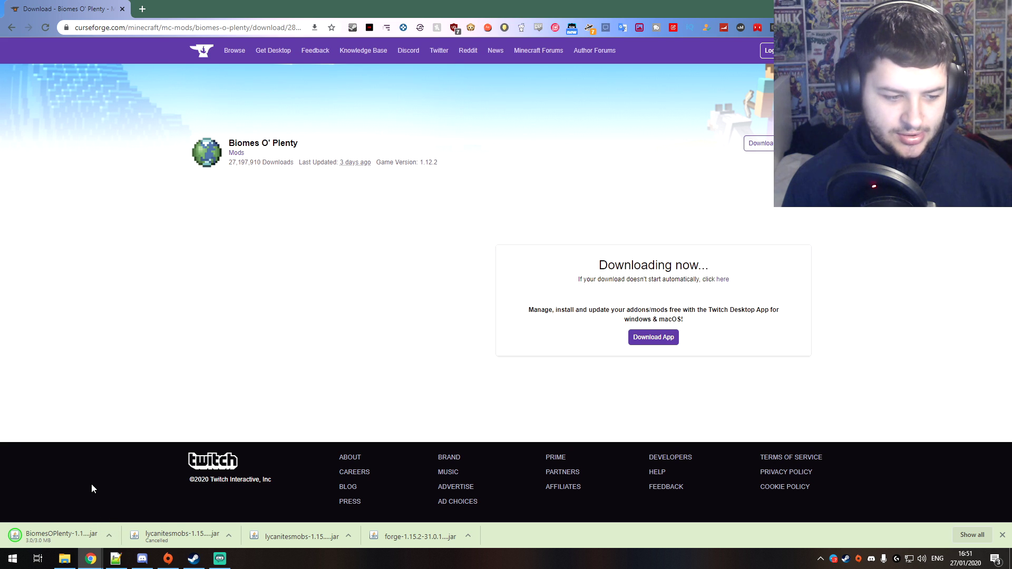
# Open server.properties from the server folder in Notepad++, set level-type to BIOMESOP, and save and close the file.
pyautogui.click(64, 559)
pyautogui.rightClick(165, 236)
pyautogui.click(171, 255)
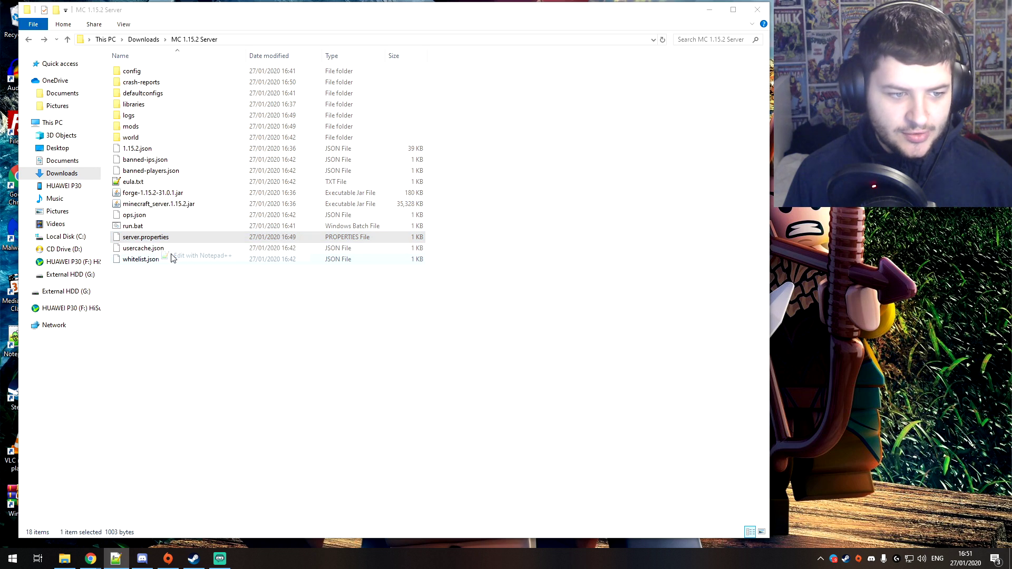
pyautogui.doubleClick(158, 297)
pyautogui.write('BIOMESOP')
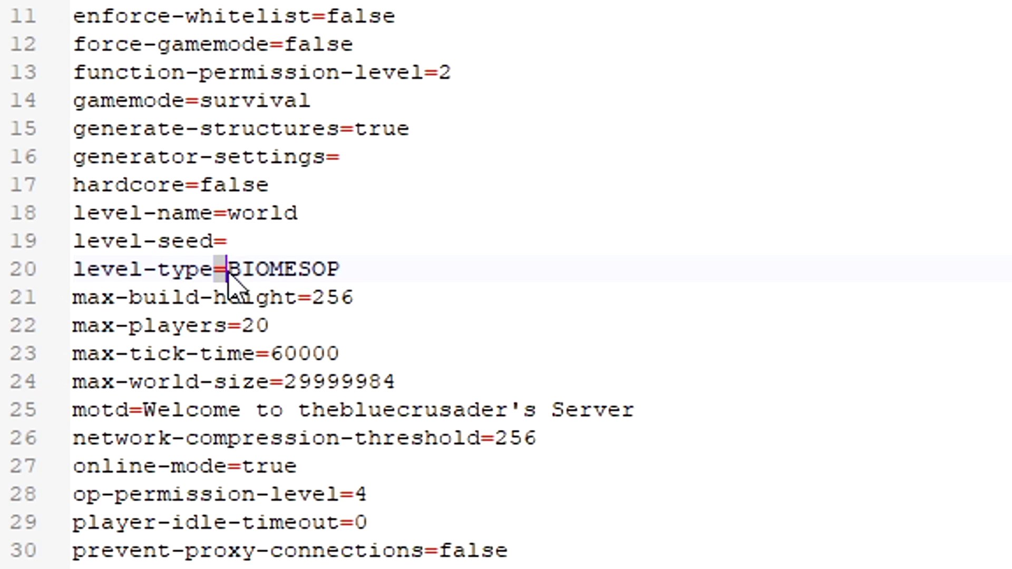
pyautogui.tripleClick(145, 298)
pyautogui.click(144, 297)
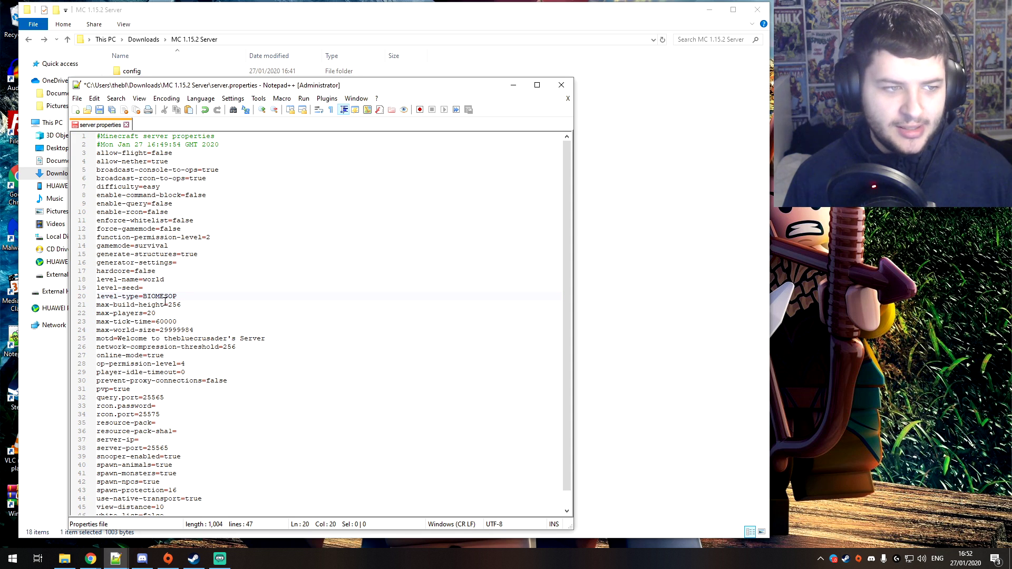
pyautogui.click(100, 110)
pyautogui.click(561, 85)
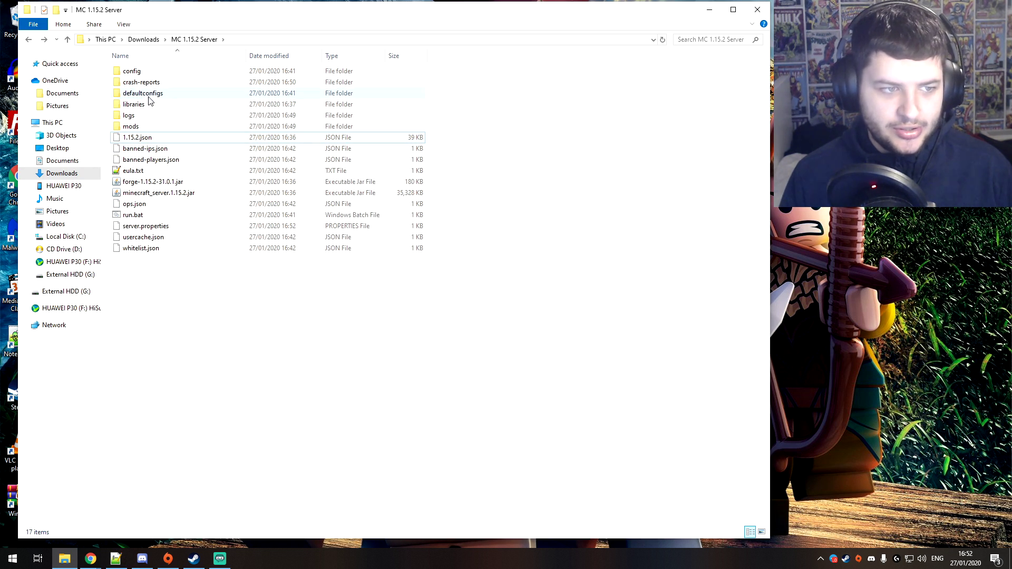
# Replace the contents of the server's mods folder with the BiomesOPlenty-1.15.2-10.0.0.299 jar from Downloads.
pyautogui.click(62, 172)
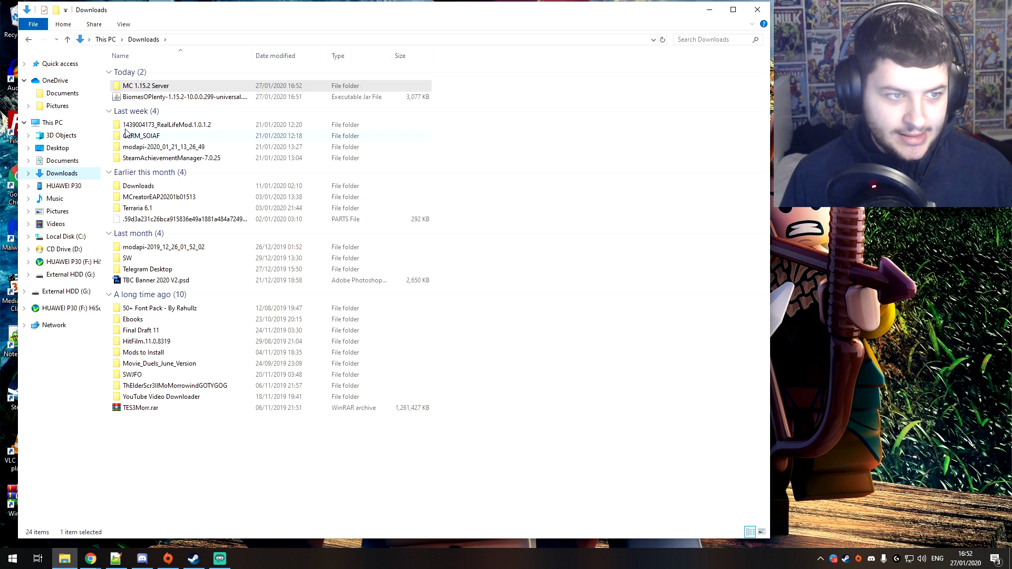
pyautogui.click(149, 98)
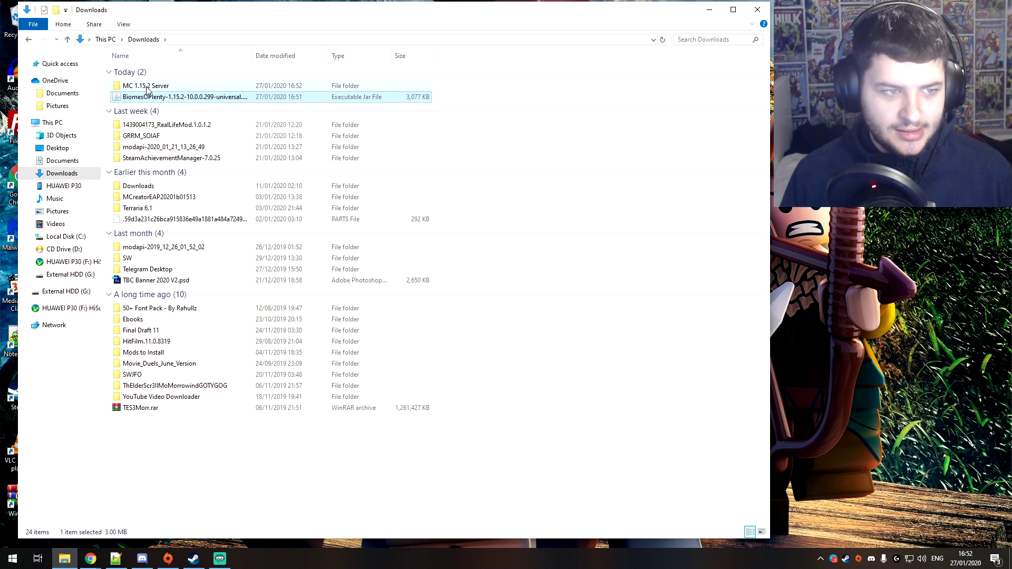
pyautogui.doubleClick(146, 87)
pyautogui.doubleClick(158, 126)
pyautogui.moveTo(226, 122); pyautogui.dragTo(122, 74)
pyautogui.press('Delete')
pyautogui.hotkey('ctrl', 'v')
# Open the Minecraft client folder under %appdata% and delete the old files there.
pyautogui.click(266, 40)
pyautogui.write('%appdata%')
pyautogui.press('Return')
pyautogui.doubleClick(136, 70)
pyautogui.moveTo(185, 188); pyautogui.dragTo(144, 160)
pyautogui.press('Delete')
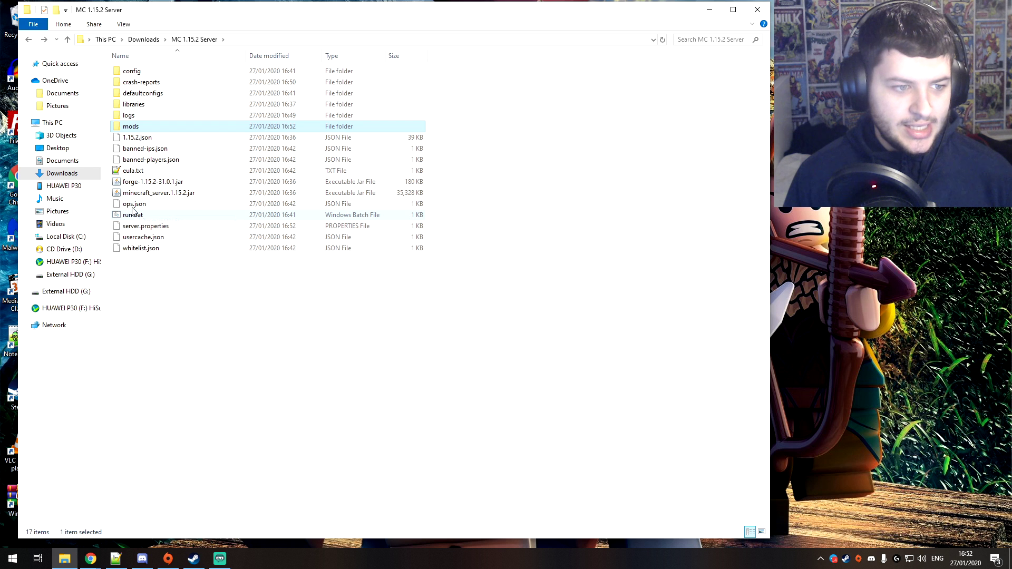
# Start the modded server with run.bat from the MC 1.15.2 Server folder.
pyautogui.rightClick(136, 215)
pyautogui.click(161, 259)
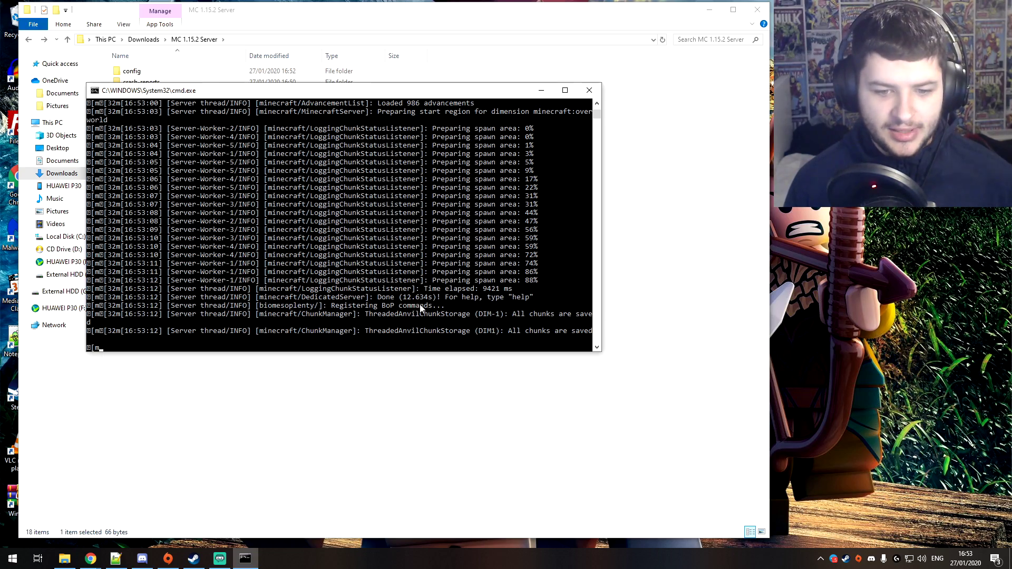
# Minimize the server folder window, open the Minecraft Launcher and move its window clear of the webcam area.
pyautogui.click(381, 375)
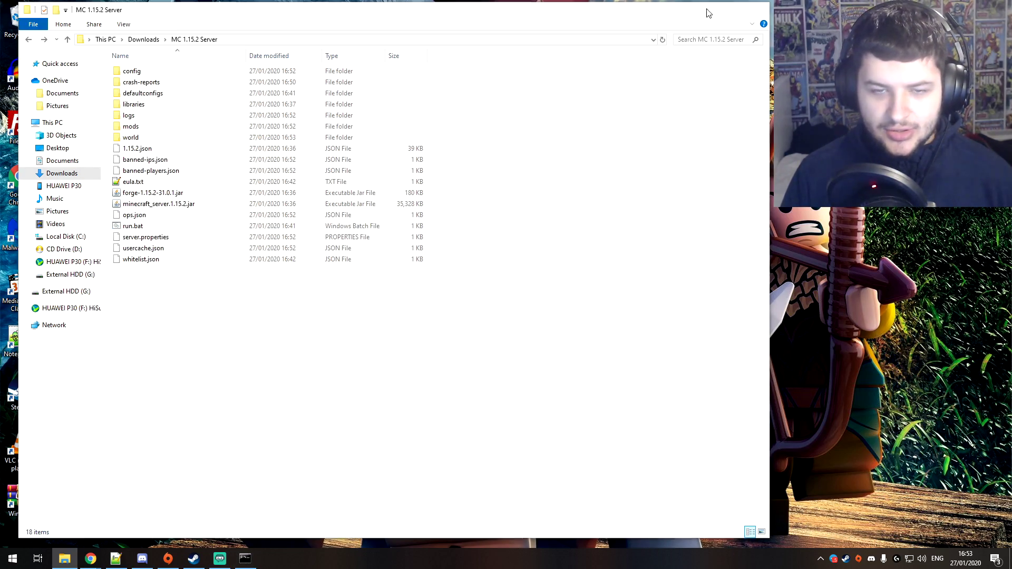
pyautogui.click(709, 9)
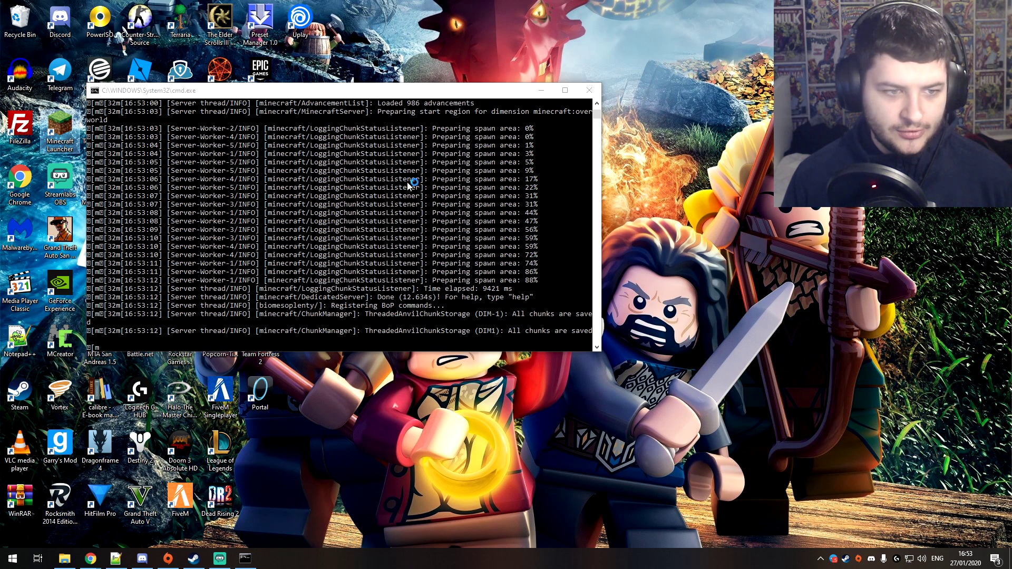
pyautogui.click(646, 224)
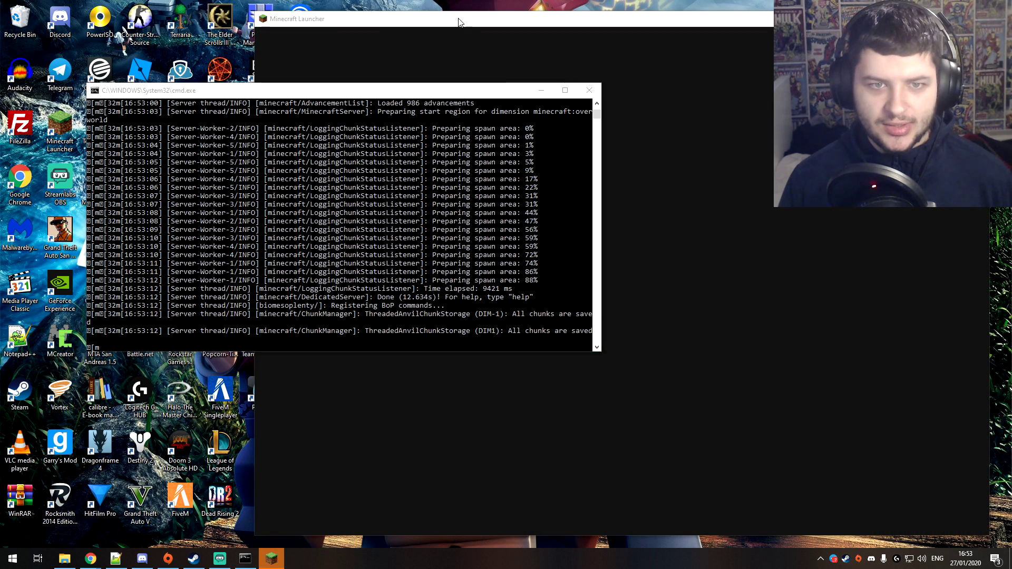
pyautogui.moveTo(460, 21); pyautogui.dragTo(231, 23)
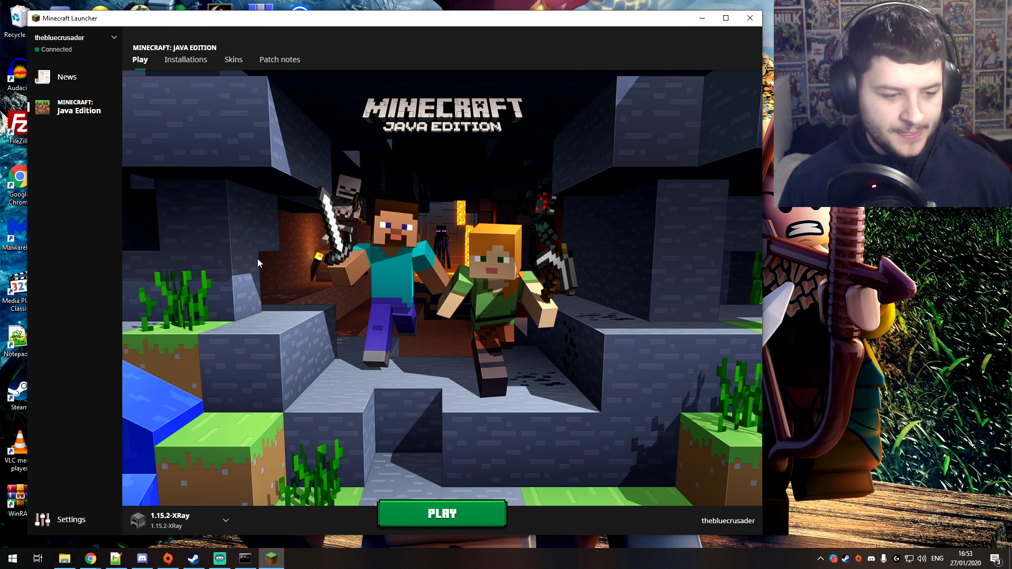
# Select the Forge 1.14.4 Mods installation running 1.15.2-forge-31.0.1 as the one to play.
pyautogui.click(210, 520)
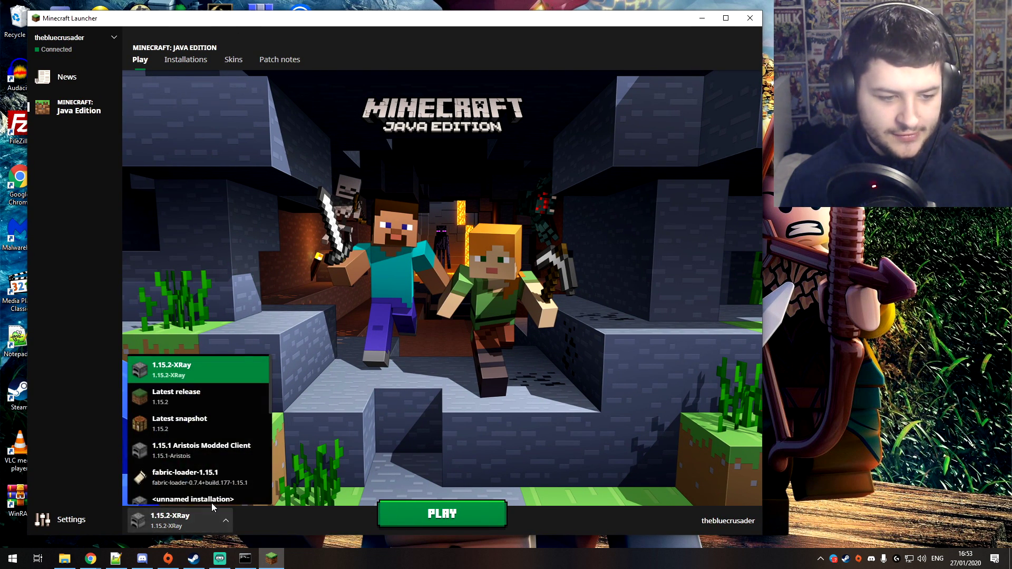
pyautogui.moveTo(271, 372); pyautogui.dragTo(264, 473)
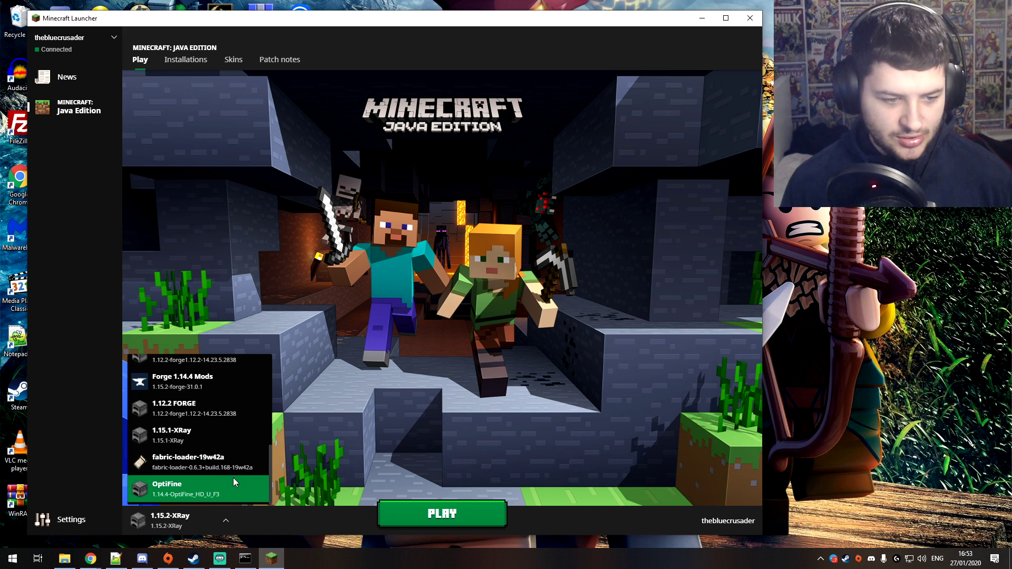
pyautogui.scroll(2, 180, 448)
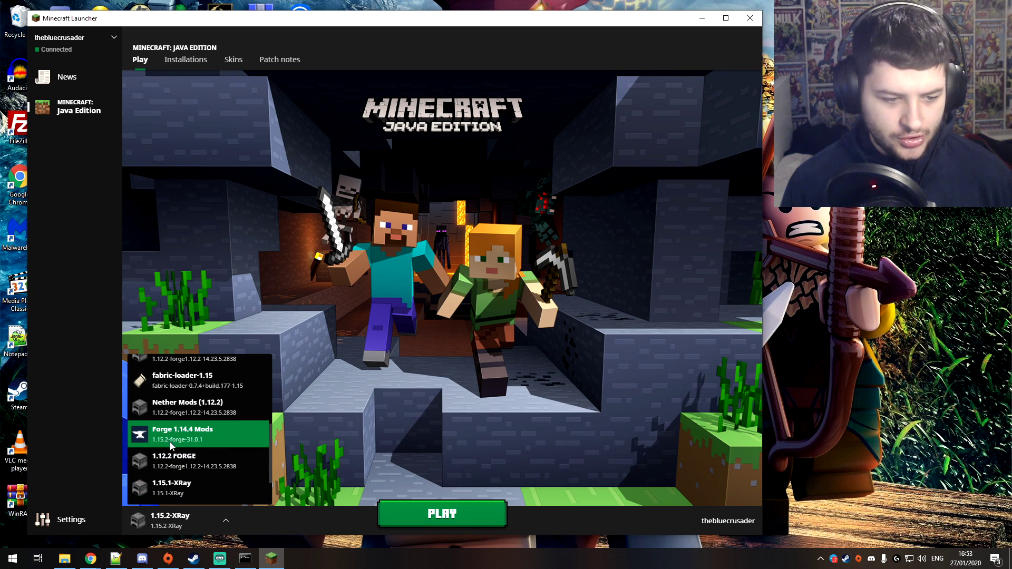
pyautogui.click(166, 441)
# Review the name, version and game directory settings of the Forge 1.14.4 Mods installation, and close them without changes.
pyautogui.click(210, 61)
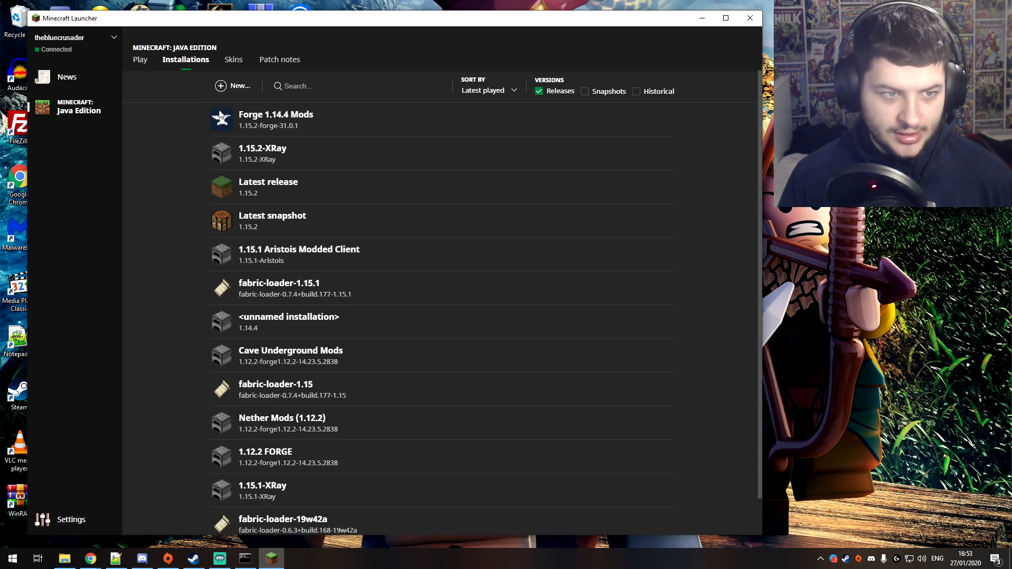
pyautogui.click(666, 121)
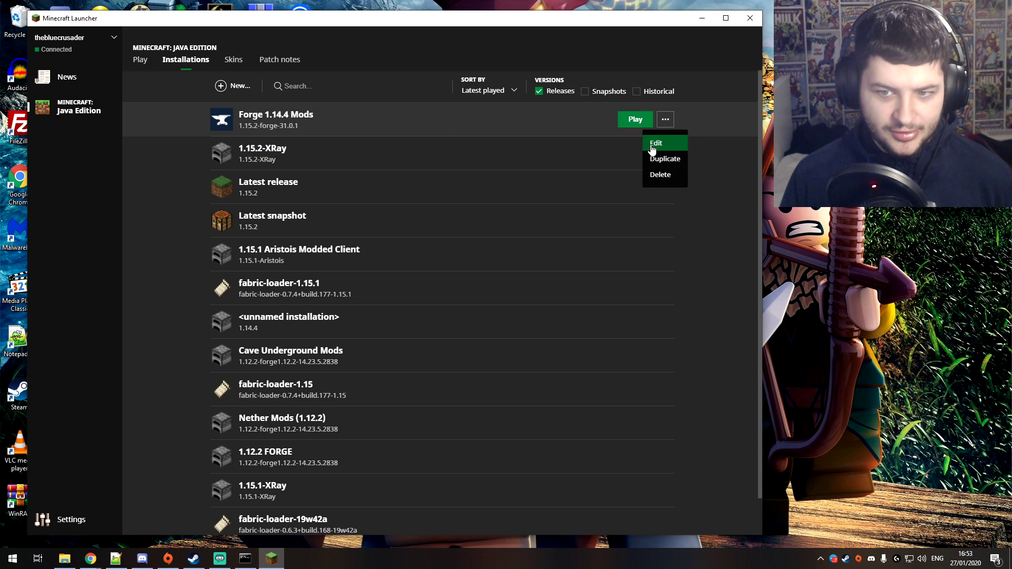
pyautogui.click(659, 143)
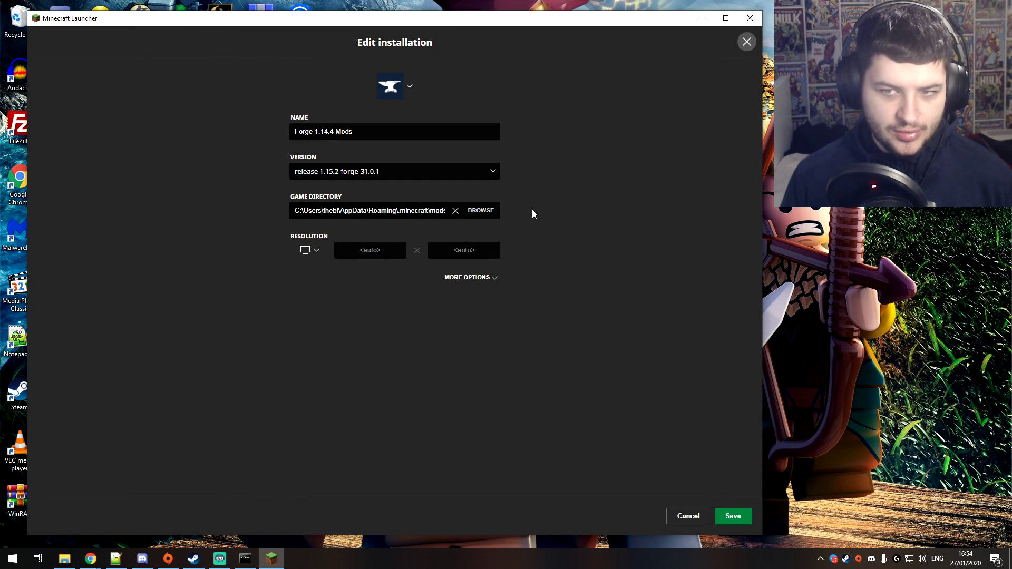
pyautogui.click(746, 42)
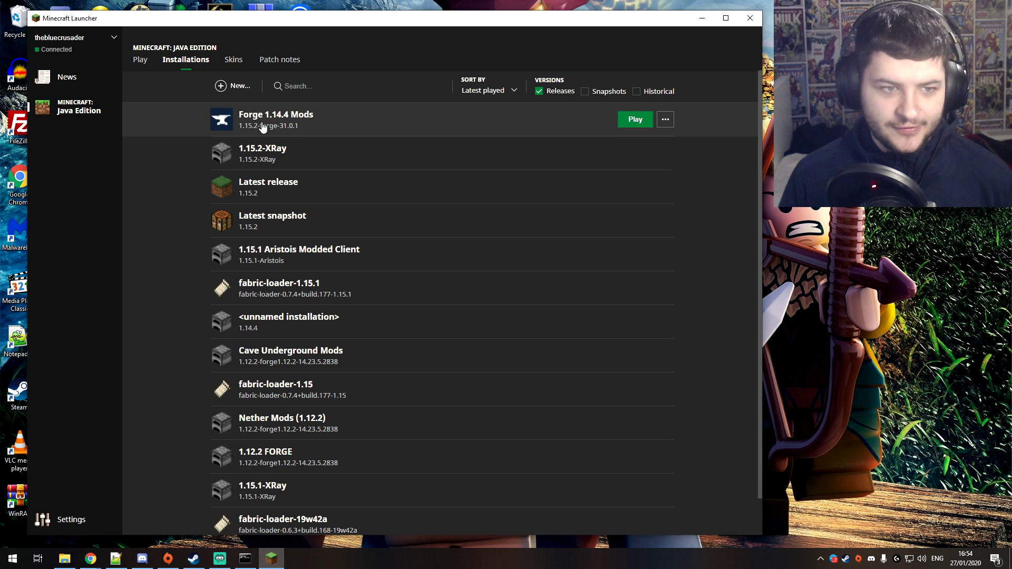
# Look through the versions offered for a new installation, including release 1.15.2-forge-31.0.1, and discard the form.
pyautogui.click(231, 86)
pyautogui.click(364, 173)
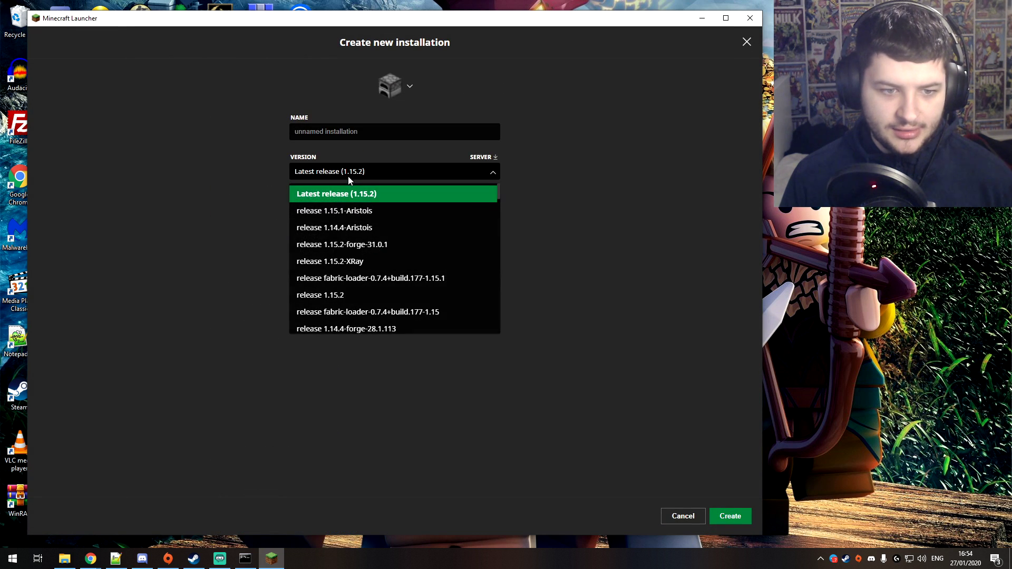
pyautogui.click(396, 245)
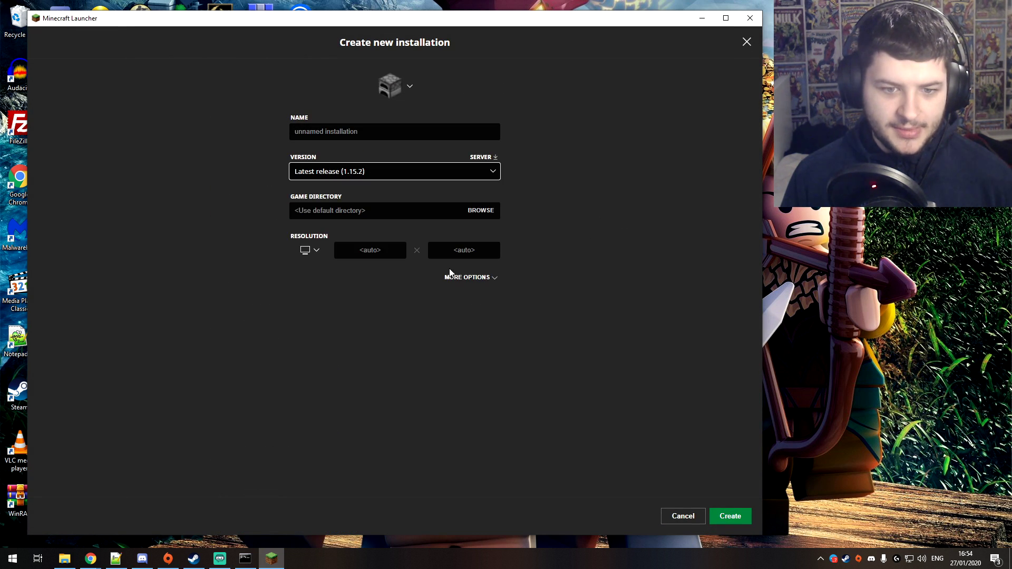
pyautogui.click(748, 44)
# Launch the game with the Forge 1.14.4 Mods installation, and revisit its options in the installations list while it prepares.
pyautogui.click(140, 59)
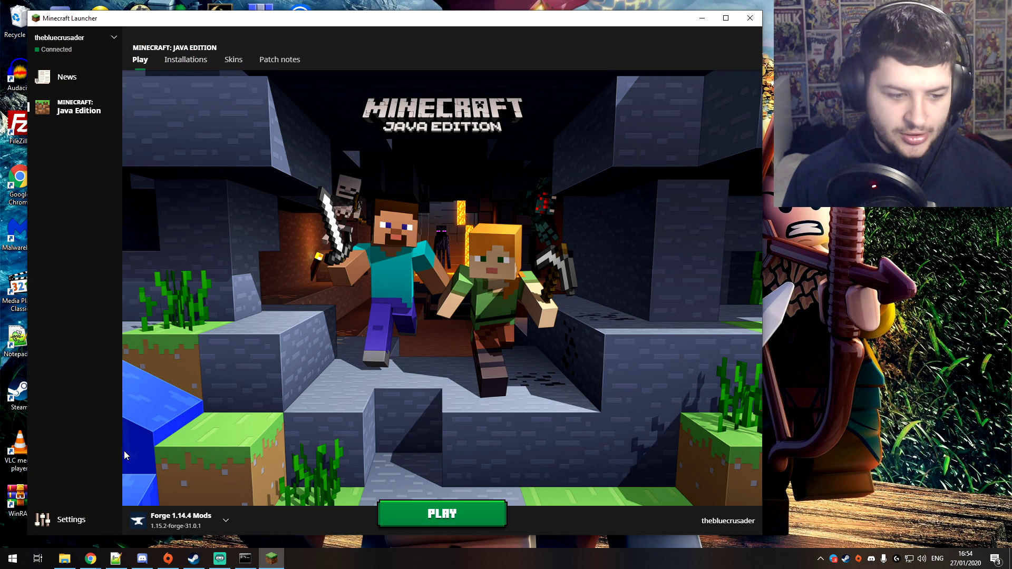
pyautogui.click(379, 517)
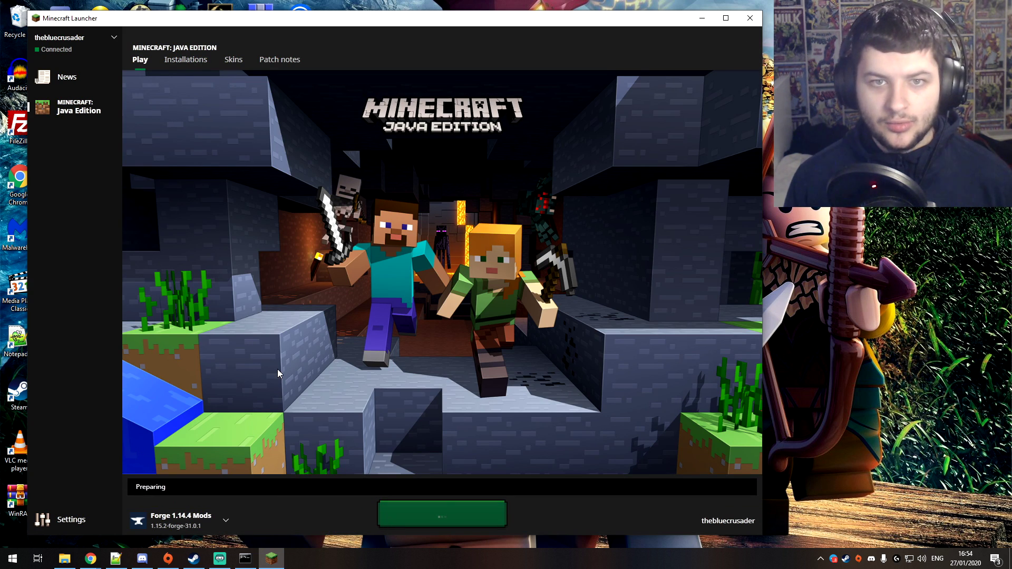
pyautogui.click(185, 59)
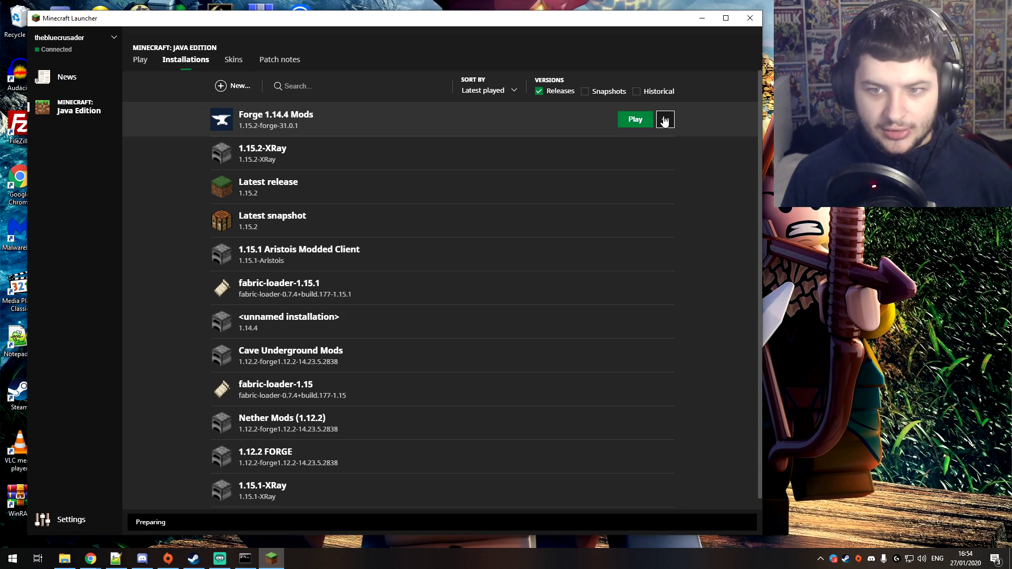
pyautogui.click(665, 119)
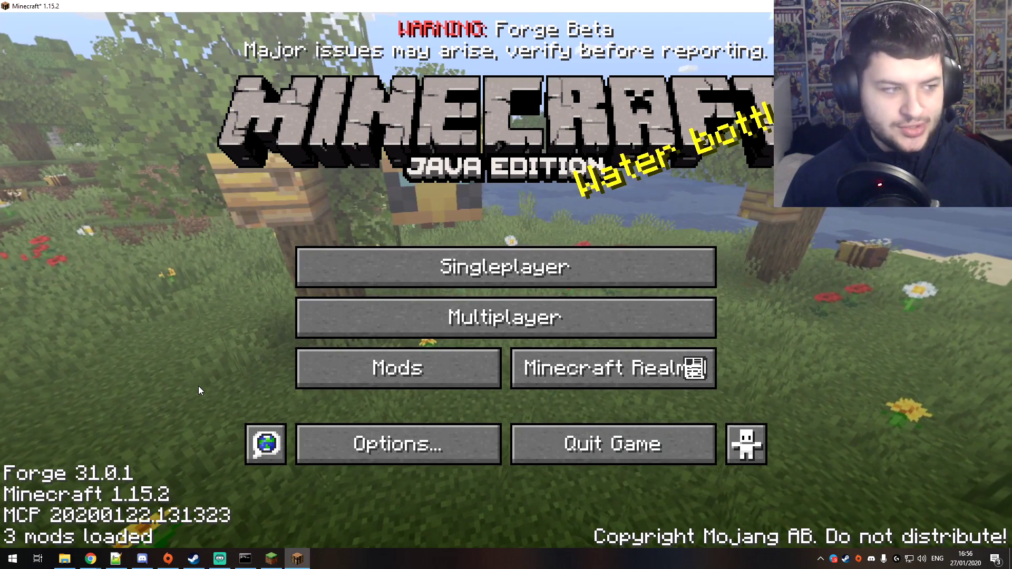
# Check the Biomes O' Plenty entry in the game's list of loaded mods and return to the title screen.
pyautogui.click(366, 385)
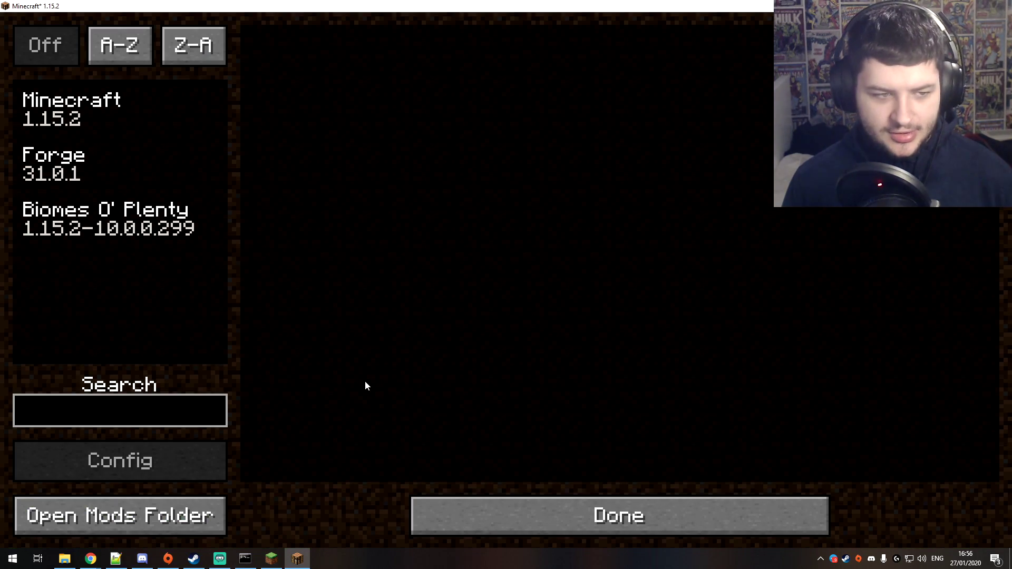
pyautogui.click(114, 211)
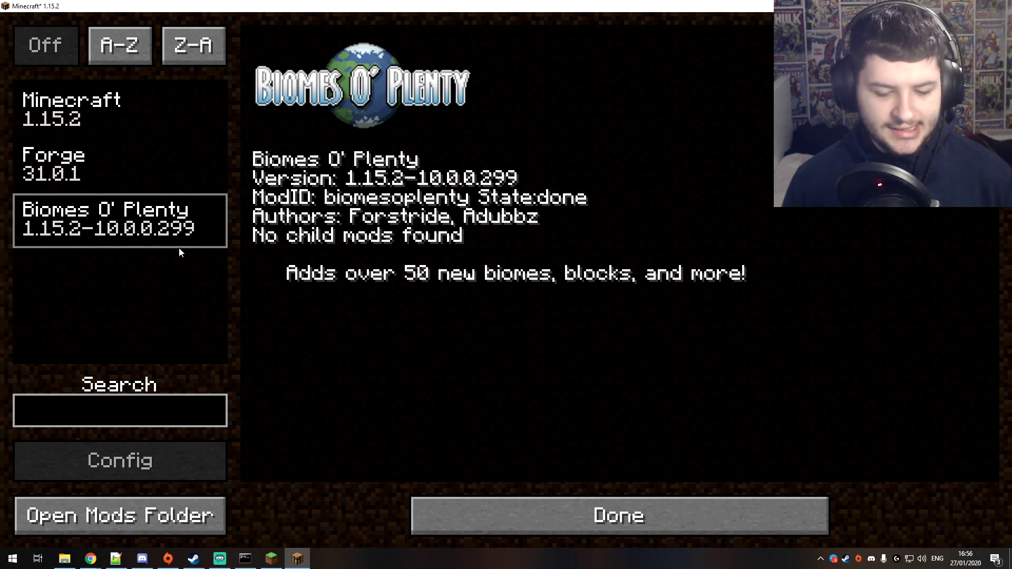
pyautogui.click(557, 504)
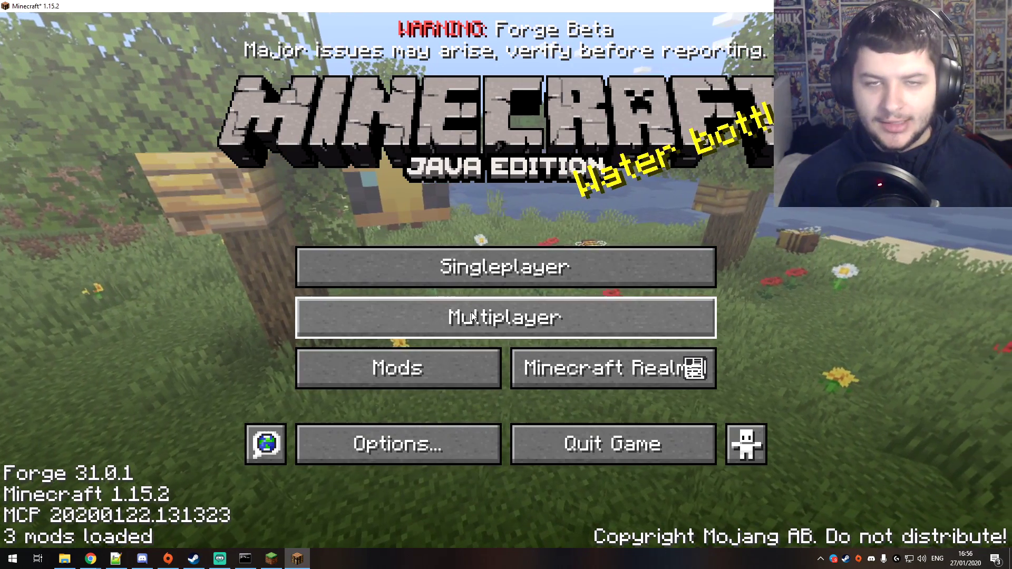